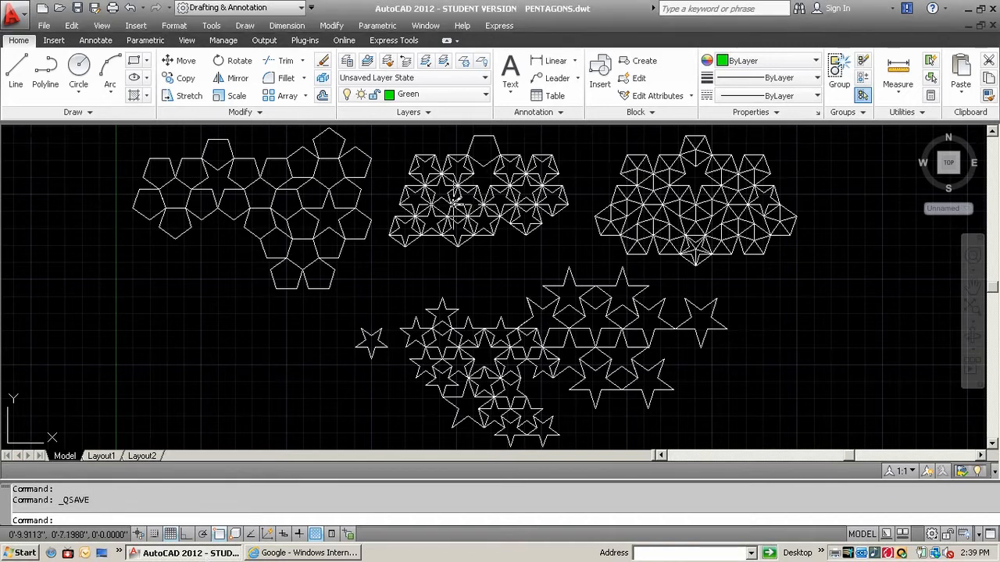
Examine the existing tilings of plain pentagons, pentagons with inset stars, and triangulated pentagons
{"action": "scroll", "coordinate": [440, 281], "scroll_direction": "up", "scroll_amount": 3}
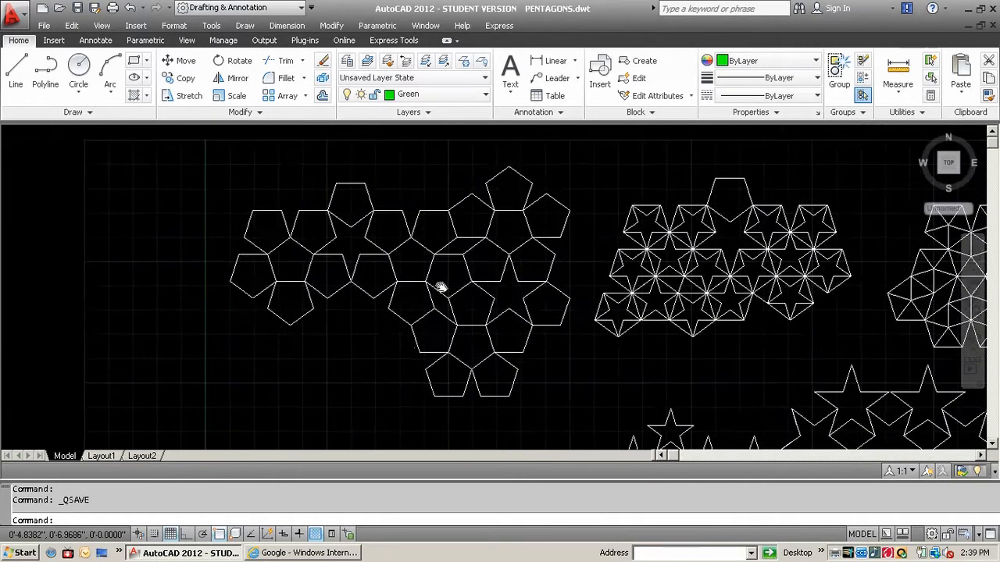
{"action": "scroll", "coordinate": [437, 275], "scroll_direction": "down", "scroll_amount": 3}
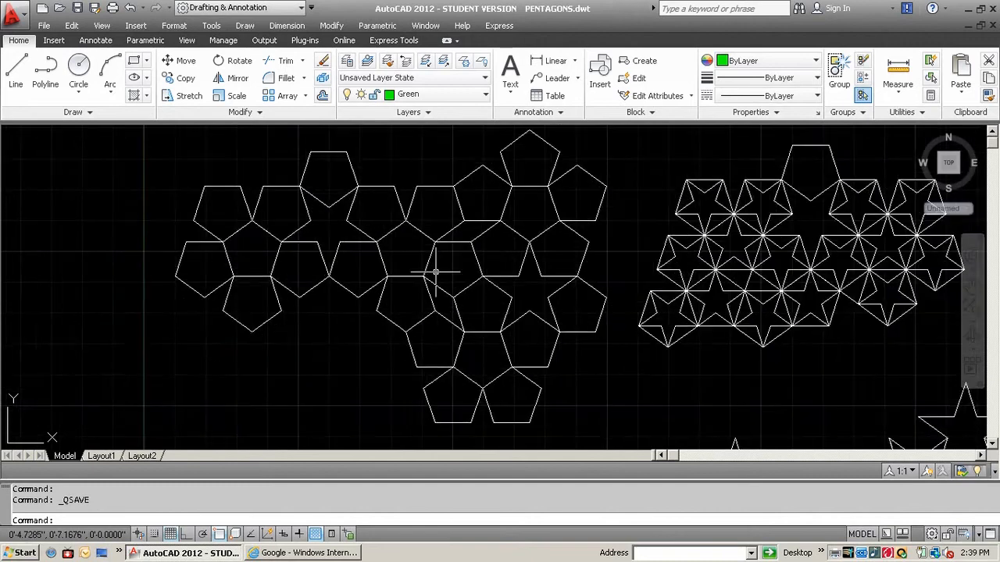
{"action": "scroll", "coordinate": [452, 281], "scroll_direction": "up", "scroll_amount": 3}
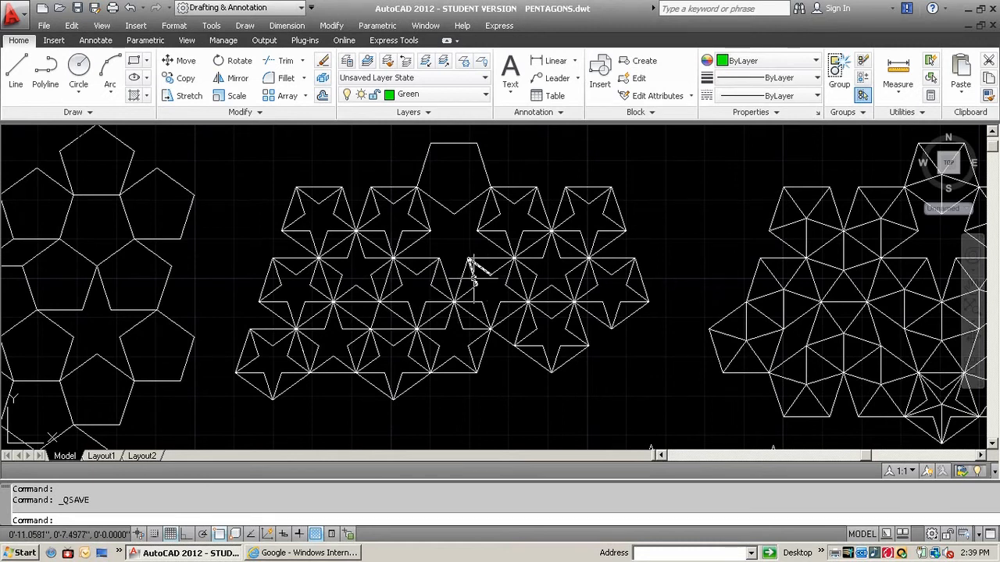
{"action": "mouse_move", "coordinate": [740, 279]}
{"action": "middle_mouse_down"}
{"action": "mouse_move", "coordinate": [334, 276]}
{"action": "mouse_move", "coordinate": [289, 260]}
{"action": "middle_mouse_up"}
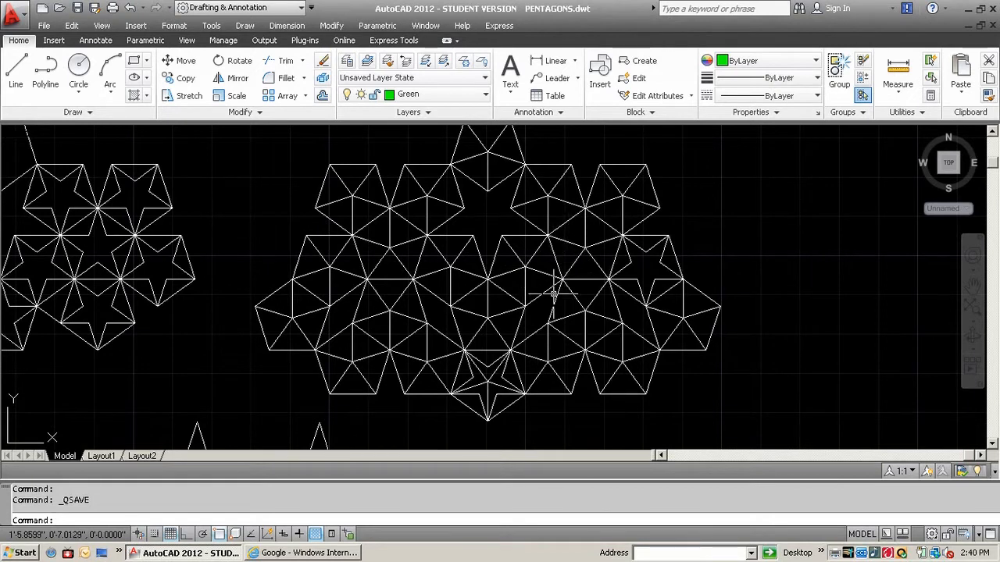
{"action": "scroll", "coordinate": [497, 378], "scroll_direction": "up", "scroll_amount": 2}
{"action": "middle_click_drag", "start_coordinate": [497, 378], "coordinate": [417, 286]}
{"action": "middle_click_drag", "start_coordinate": [502, 269], "coordinate": [442, 266]}
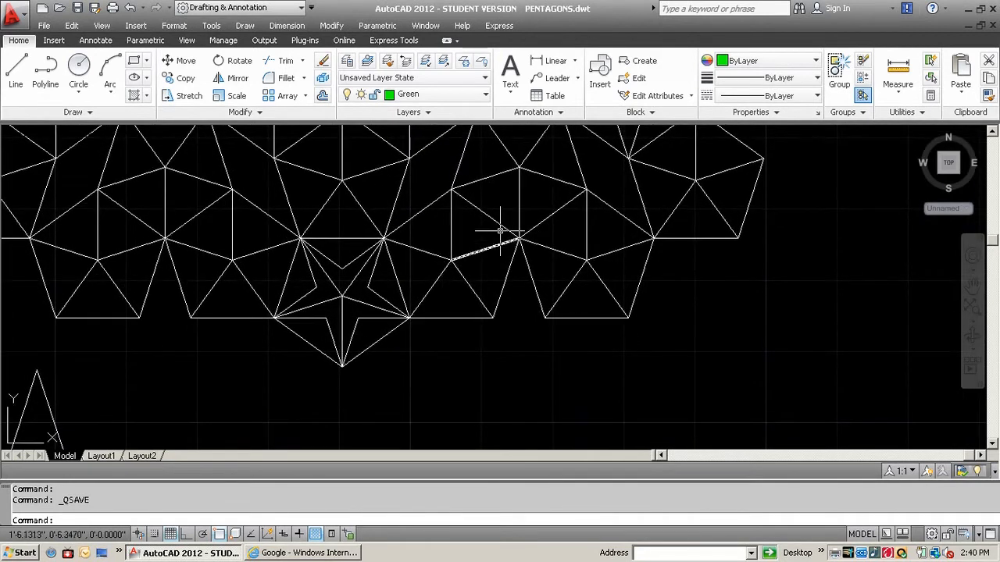
Draw a closed five-pointed star of lines joining the vertices of the pentagon on the lower edge of the triangulated tiling, right of the existing star
{"action": "left_click", "coordinate": [21, 73]}
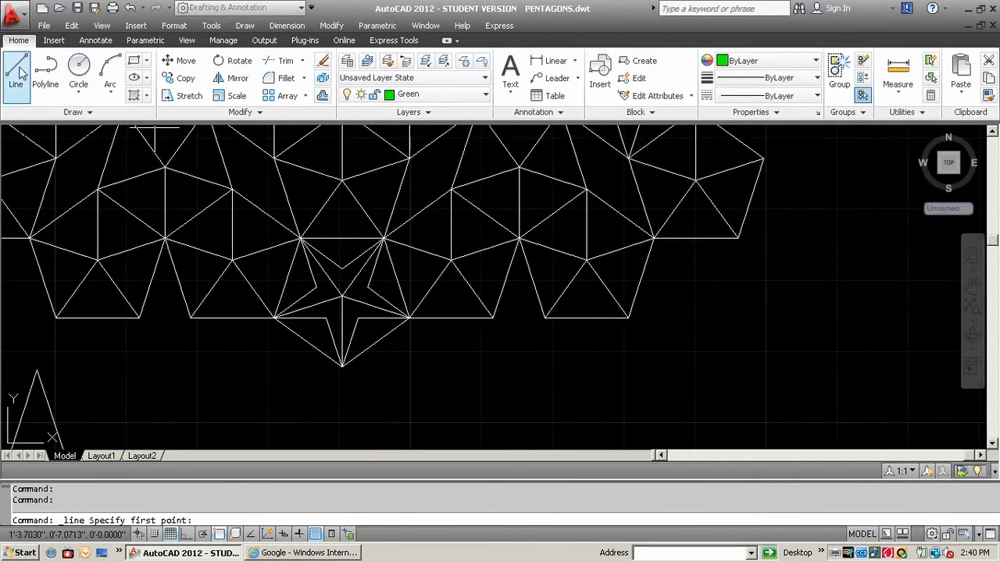
{"action": "left_click", "coordinate": [519, 238]}
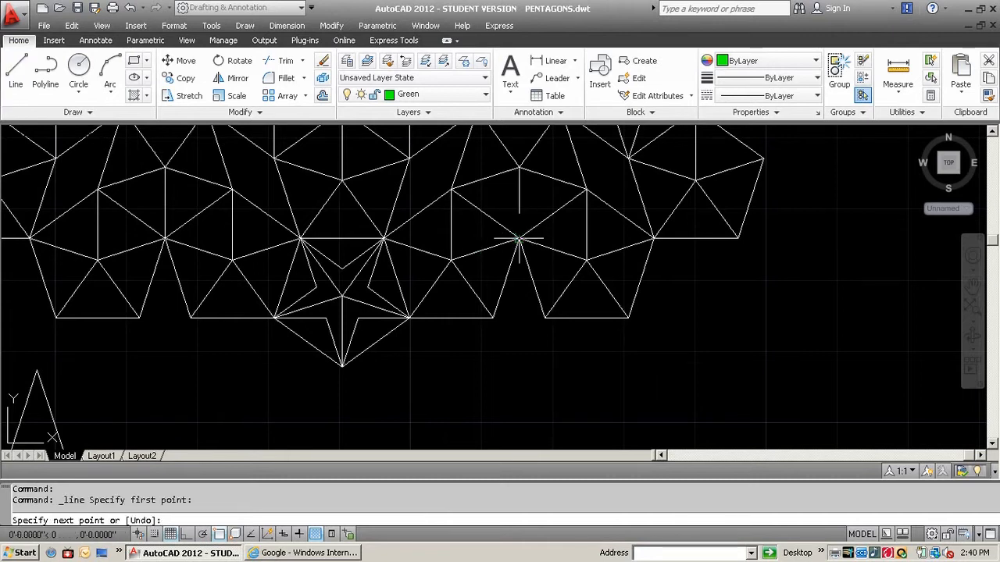
{"action": "left_click", "coordinate": [653, 238]}
{"action": "left_click", "coordinate": [544, 316]}
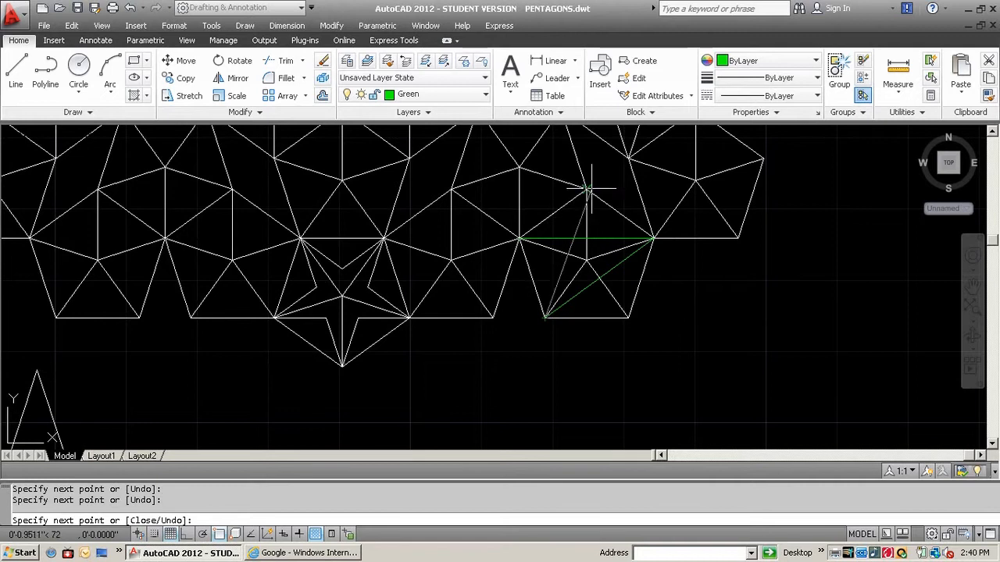
{"action": "left_click", "coordinate": [628, 317]}
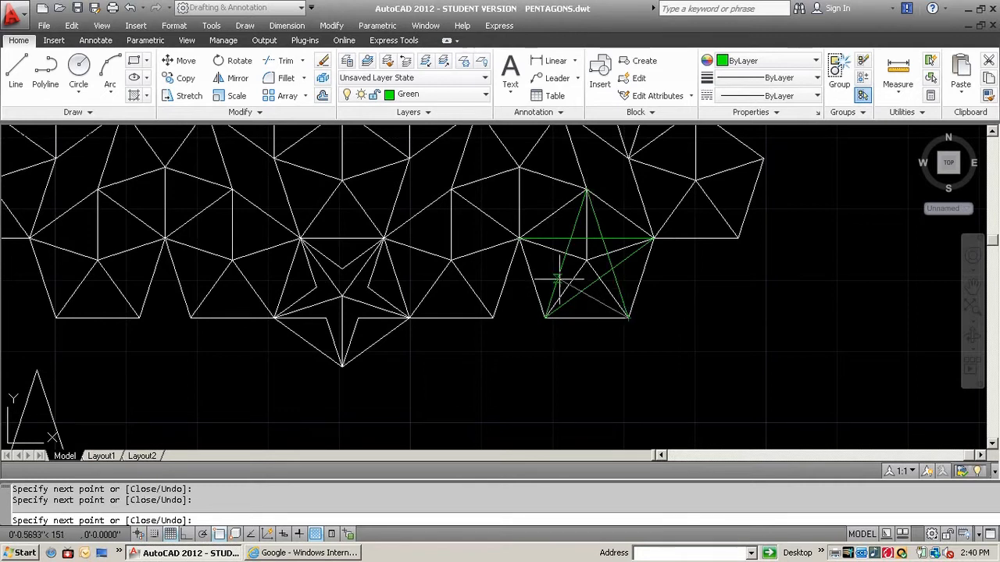
{"action": "left_click", "coordinate": [519, 238]}
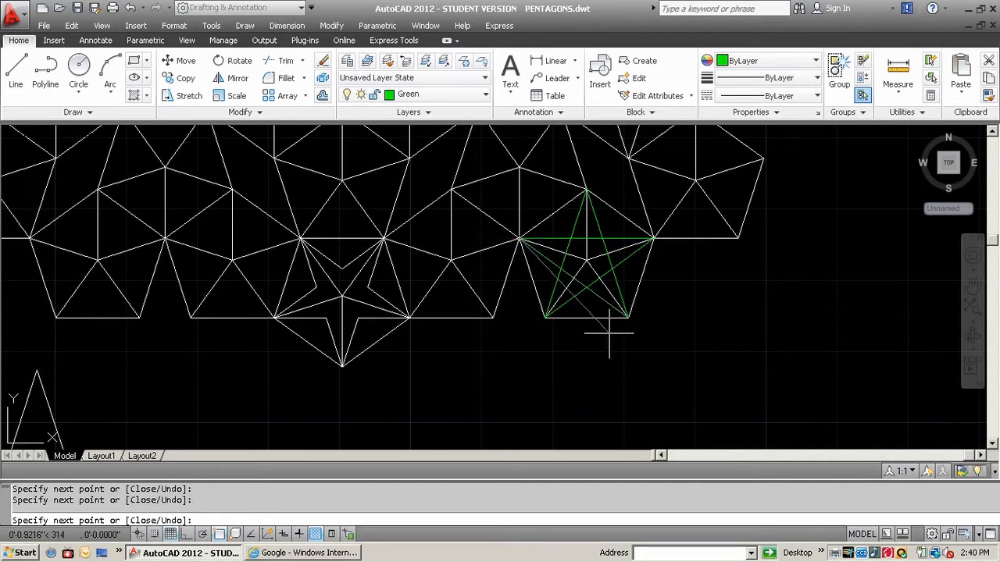
{"action": "key", "text": "Return"}
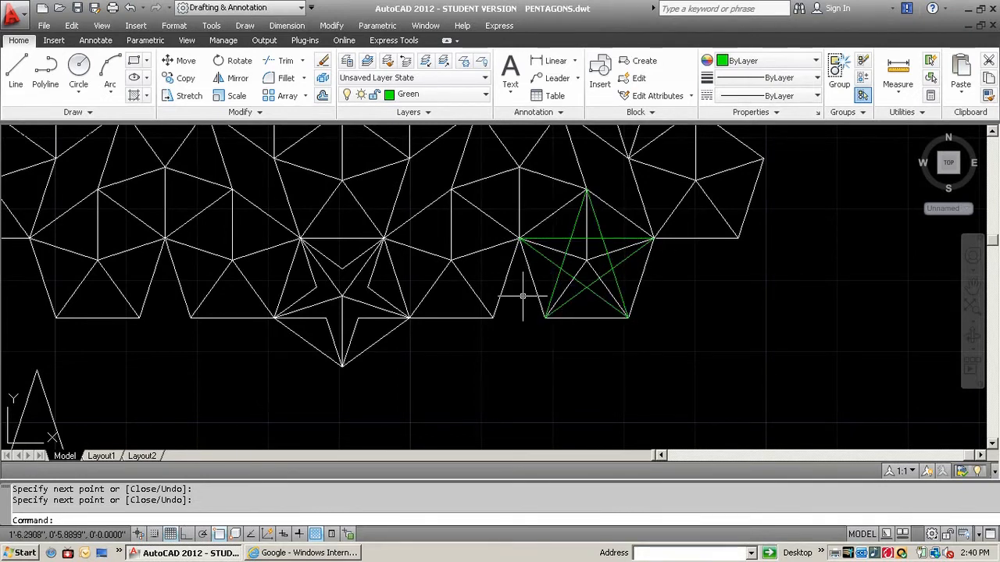
Examine the finished star inside the triangulated tiling, the star tilings and the empty drawing area below them
{"action": "scroll", "coordinate": [523, 296], "scroll_direction": "down", "scroll_amount": 4}
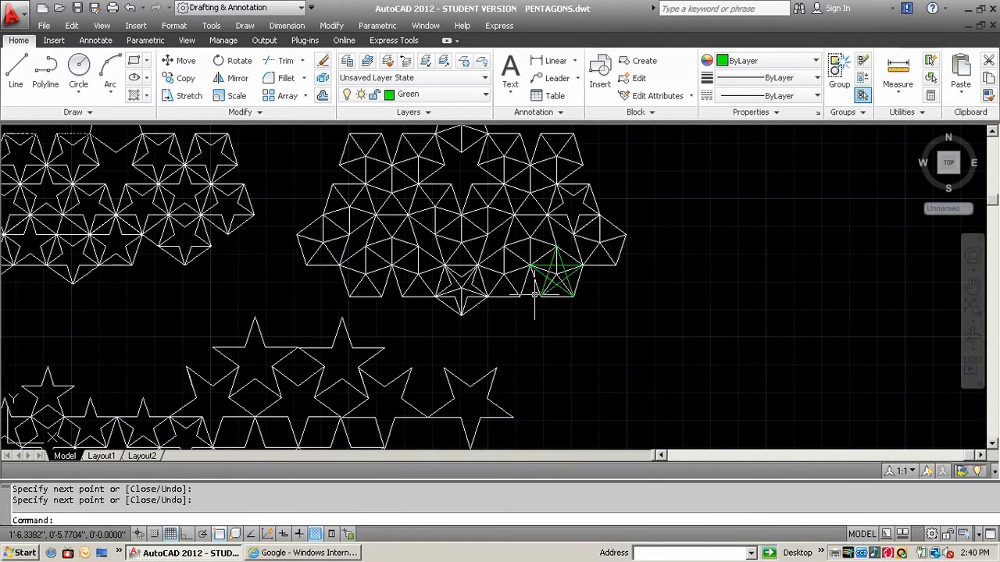
{"action": "scroll", "coordinate": [552, 278], "scroll_direction": "up", "scroll_amount": 3}
{"action": "scroll", "coordinate": [551, 286], "scroll_direction": "down", "scroll_amount": 4}
{"action": "middle_click_drag", "start_coordinate": [379, 388], "coordinate": [625, 212]}
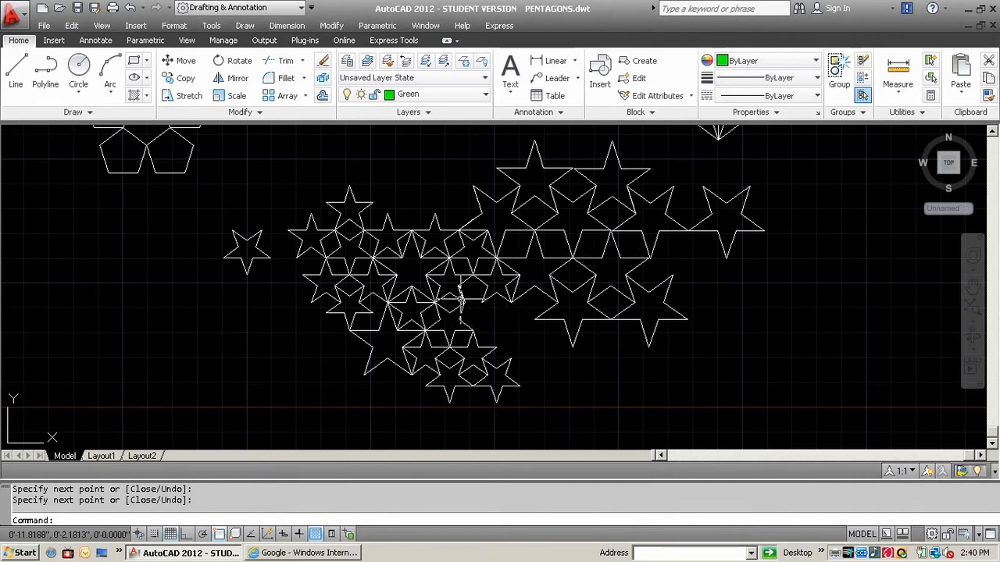
{"action": "mouse_move", "coordinate": [456, 292]}
{"action": "middle_mouse_down"}
{"action": "mouse_move", "coordinate": [603, 196]}
{"action": "mouse_move", "coordinate": [626, 151]}
{"action": "mouse_move", "coordinate": [575, 252]}
{"action": "mouse_move", "coordinate": [572, 352]}
{"action": "mouse_move", "coordinate": [672, 110]}
{"action": "mouse_move", "coordinate": [586, 32]}
{"action": "middle_mouse_up"}
{"action": "middle_click_drag", "start_coordinate": [583, 228], "coordinate": [596, 219]}
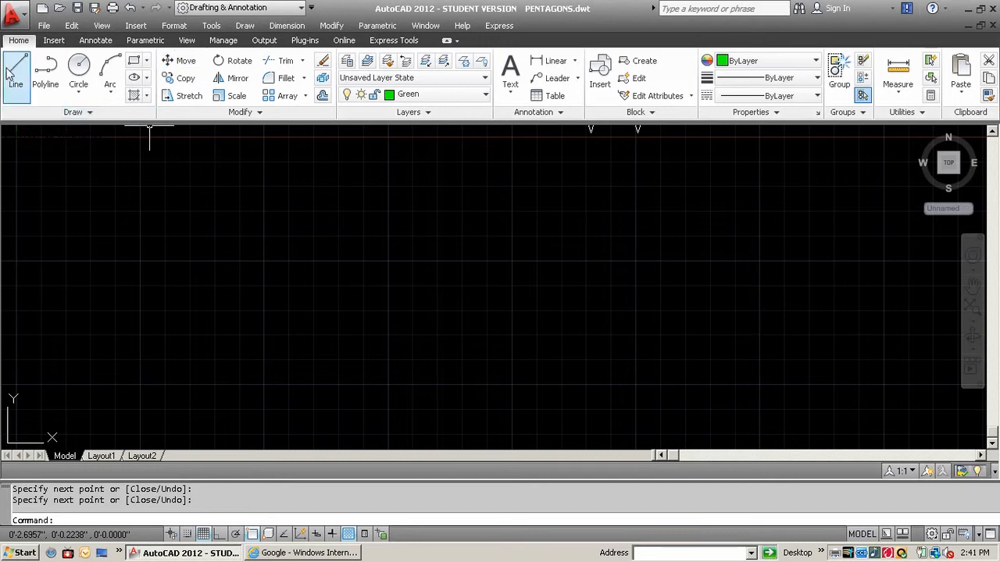
Draw an upright five-sided polygon in the empty area below the tilings, inscribed in a circle of radius 0.5, with Ortho on
{"action": "left_click", "coordinate": [146, 62]}
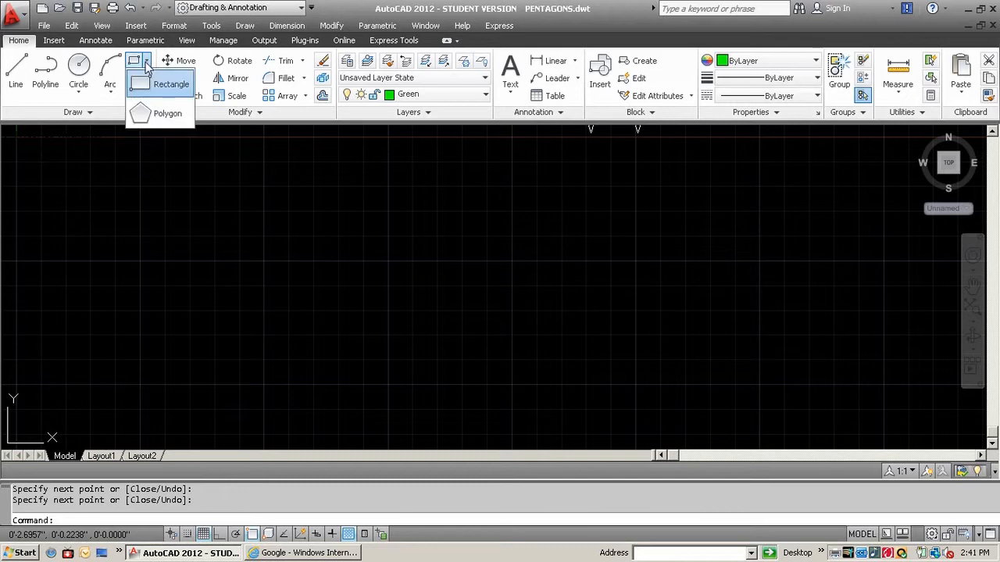
{"action": "left_click", "coordinate": [140, 117]}
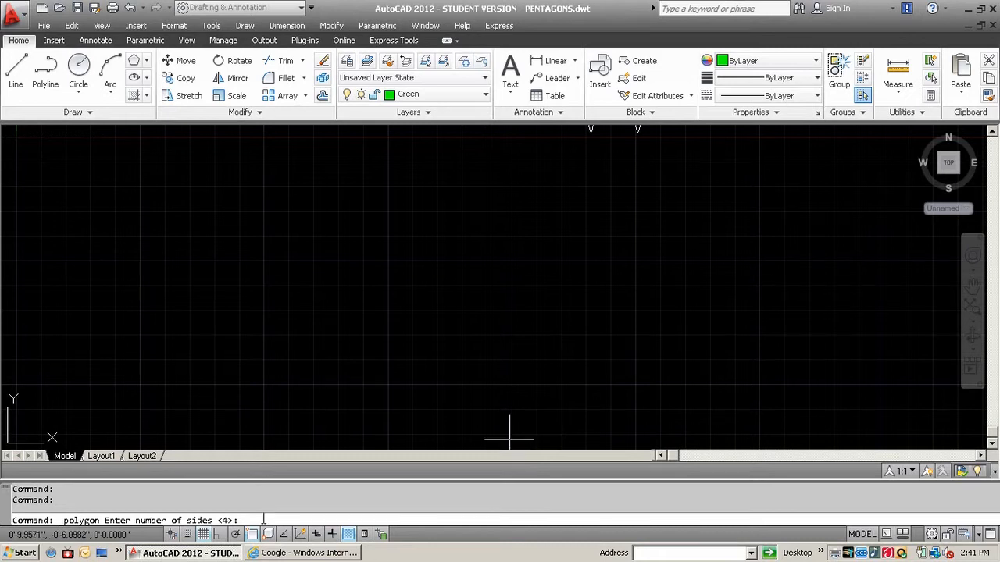
{"action": "type", "text": "5"}
{"action": "key", "text": "Return"}
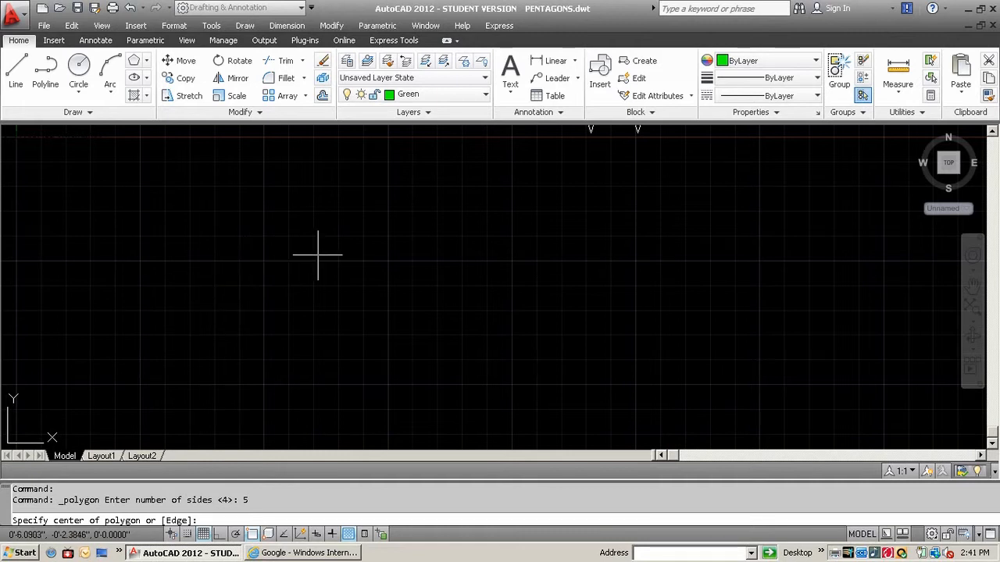
{"action": "left_click", "coordinate": [263, 259]}
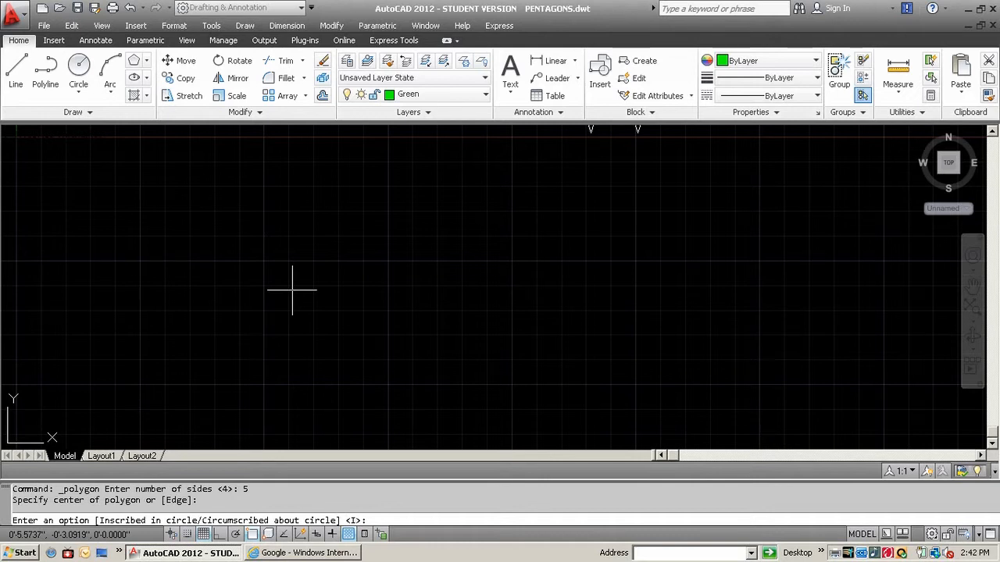
{"action": "key", "text": "Return"}
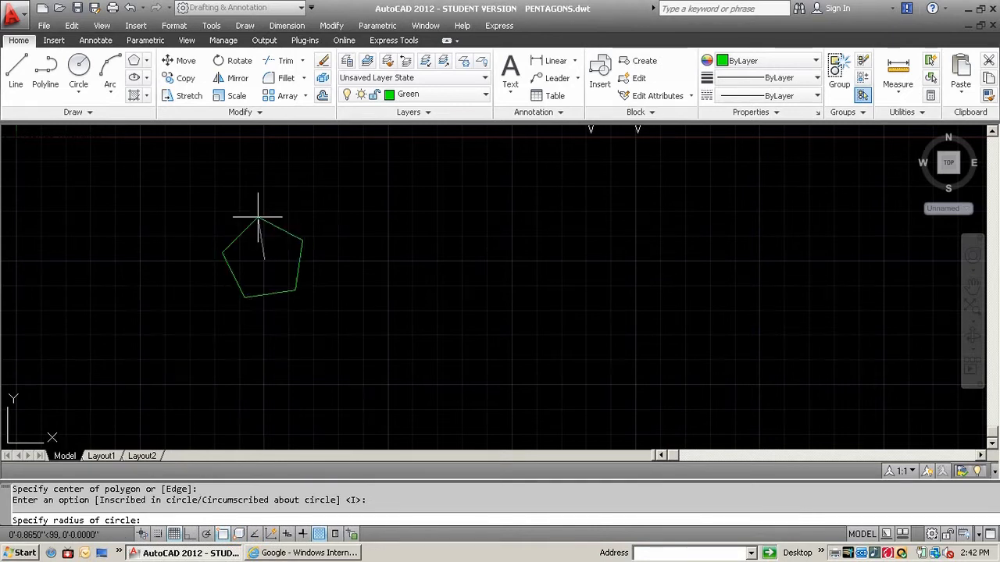
{"action": "left_click", "coordinate": [190, 535]}
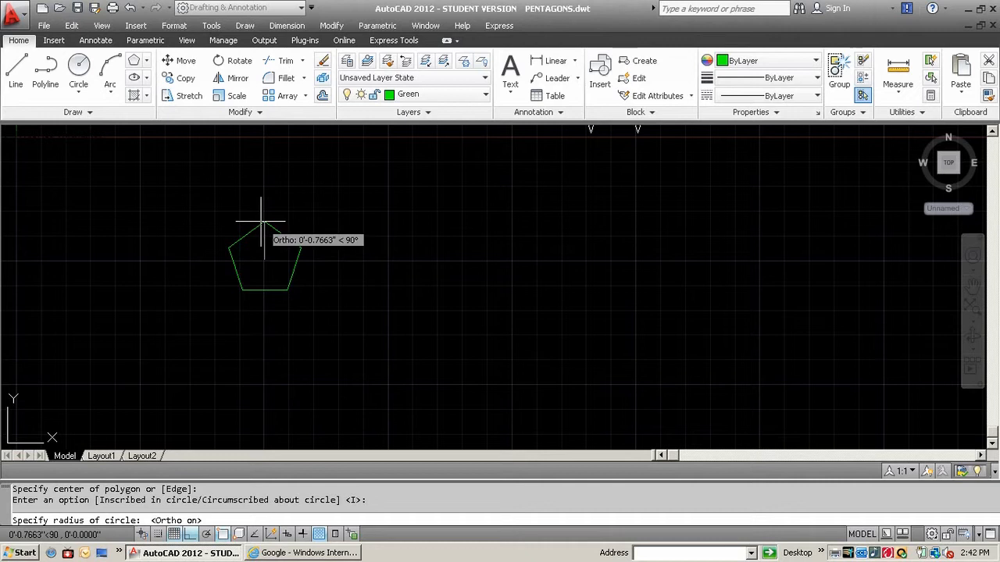
{"action": "type", "text": ".5"}
{"action": "key", "text": "Return"}
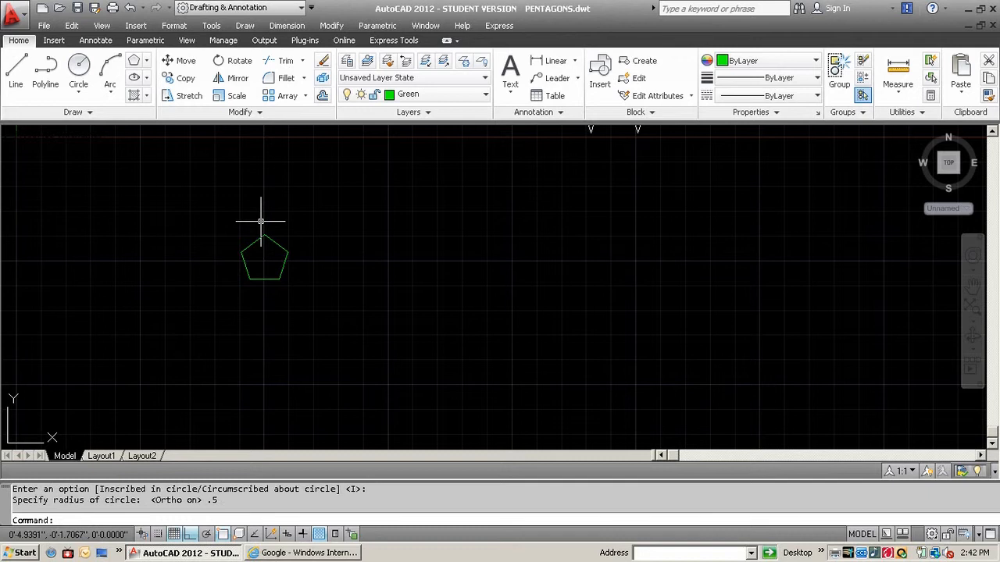
Mirror the new pentagon across its upper-left edge, keeping the source object
{"action": "scroll", "coordinate": [284, 216], "scroll_direction": "up", "scroll_amount": 2}
{"action": "mouse_move", "coordinate": [283, 217]}
{"action": "middle_mouse_down"}
{"action": "mouse_move", "coordinate": [314, 250]}
{"action": "mouse_move", "coordinate": [307, 244]}
{"action": "middle_mouse_up"}
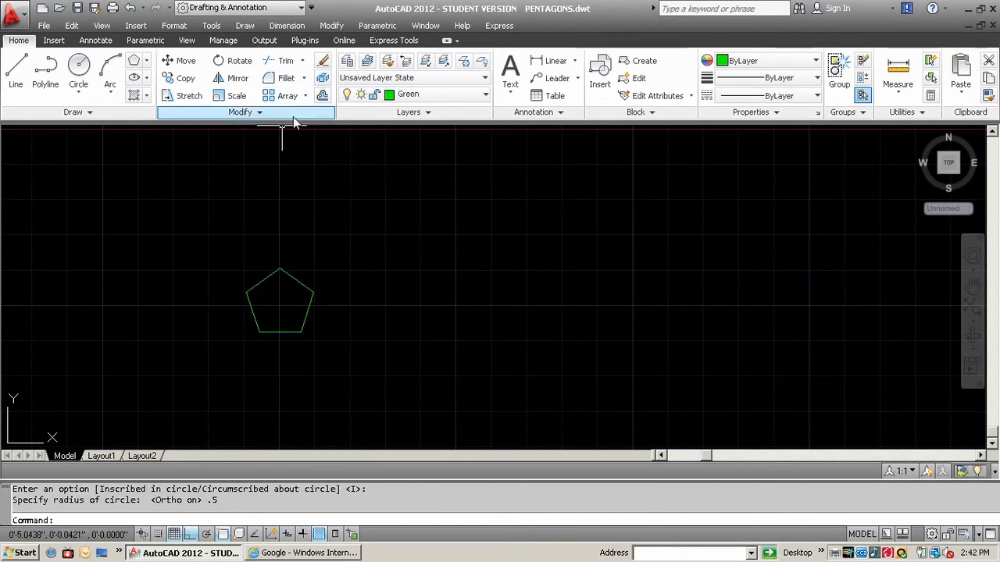
{"action": "left_click", "coordinate": [218, 81]}
{"action": "left_click", "coordinate": [285, 332]}
{"action": "left_click", "coordinate": [285, 332]}
{"action": "key", "text": "Return"}
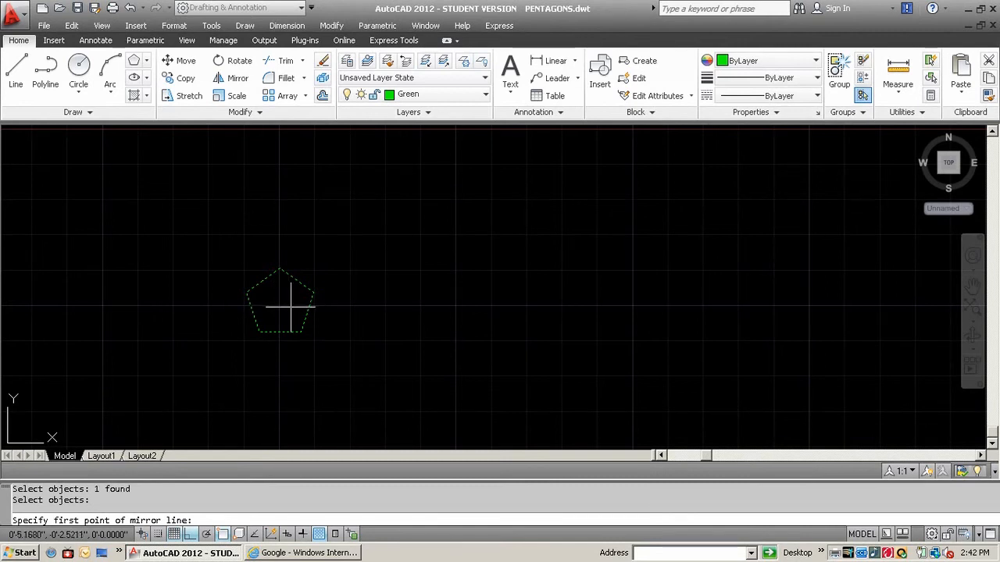
{"action": "left_click", "coordinate": [280, 268]}
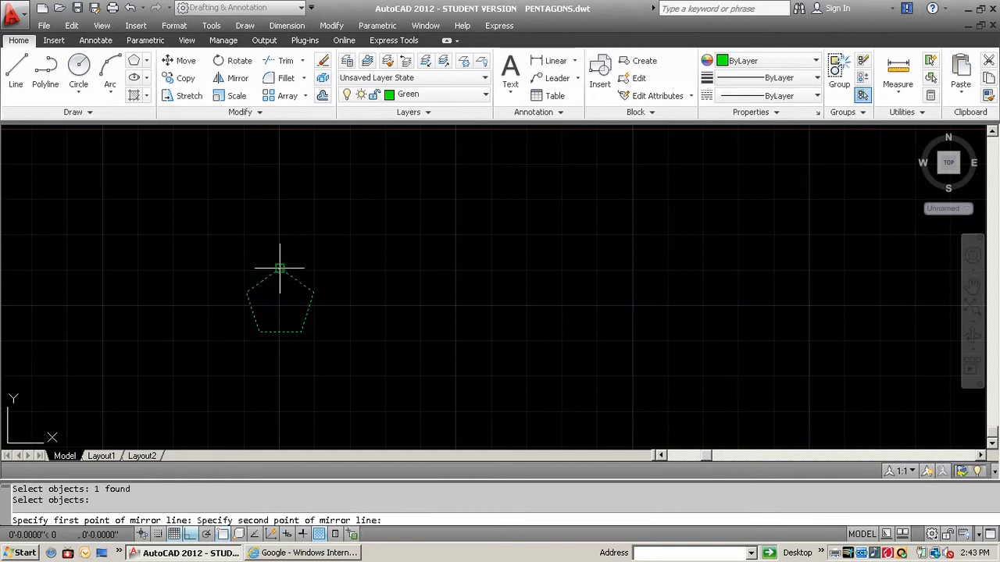
{"action": "left_click", "coordinate": [246, 293]}
{"action": "key", "text": "Return"}
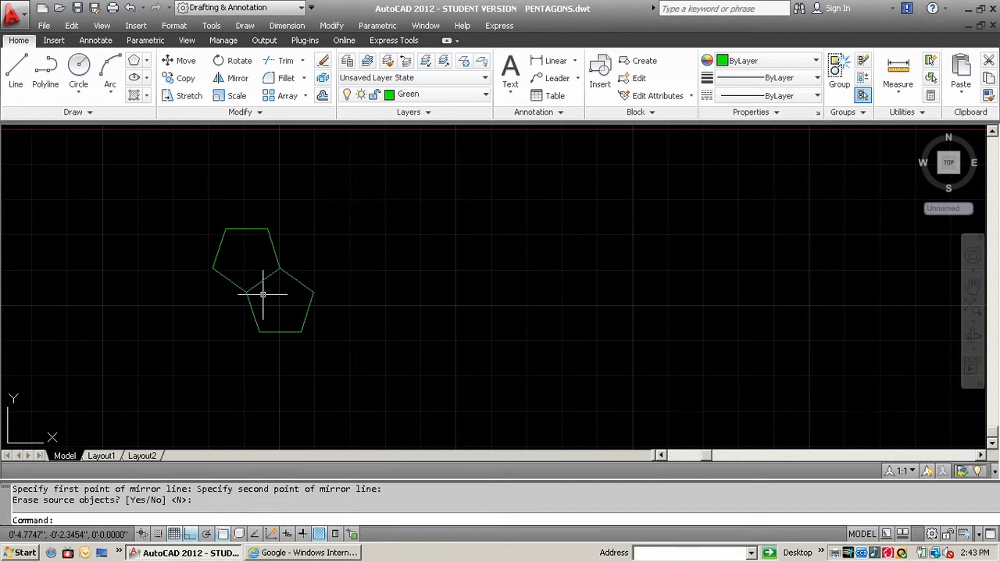
Mirror the previously selected original pentagon across its lower-left side edge, keeping the source object
{"action": "key", "text": "Return"}
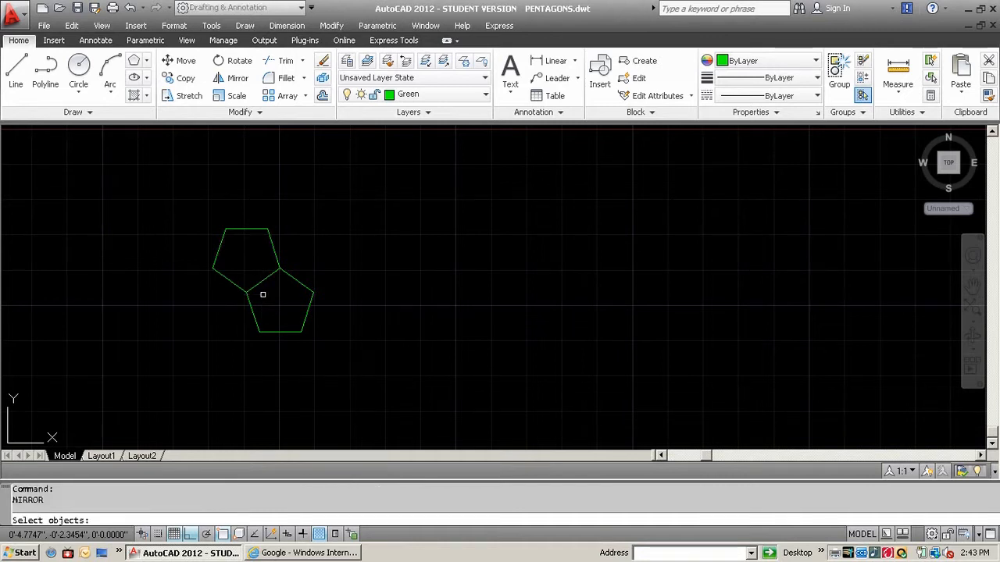
{"action": "type", "text": "p"}
{"action": "key", "text": "Return"}
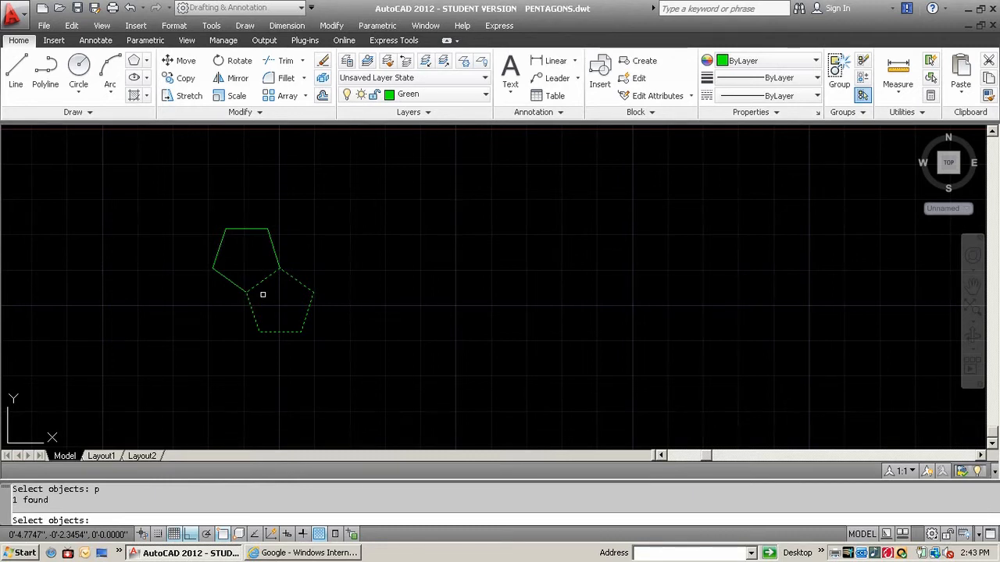
{"action": "key", "text": "Return"}
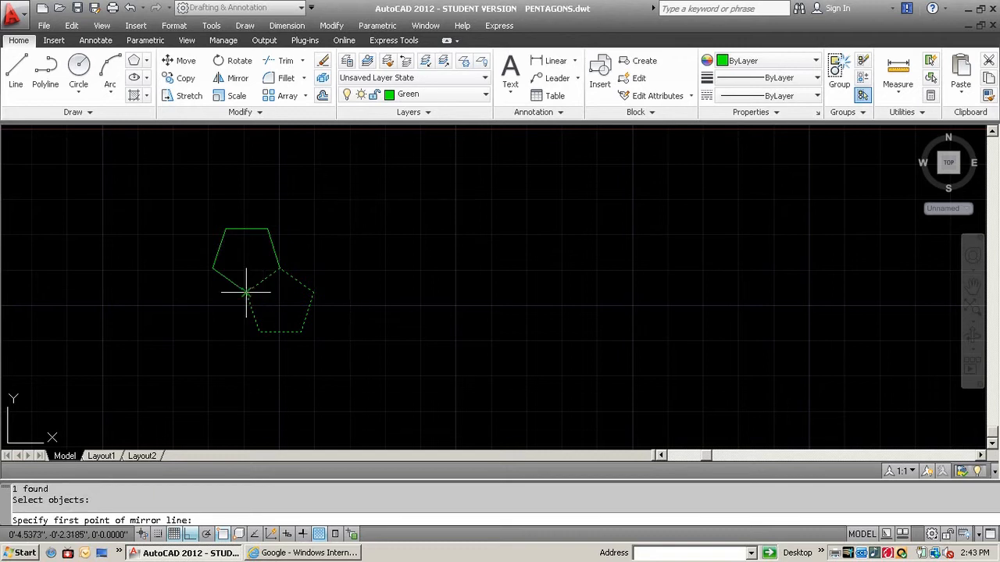
{"action": "left_click", "coordinate": [246, 292]}
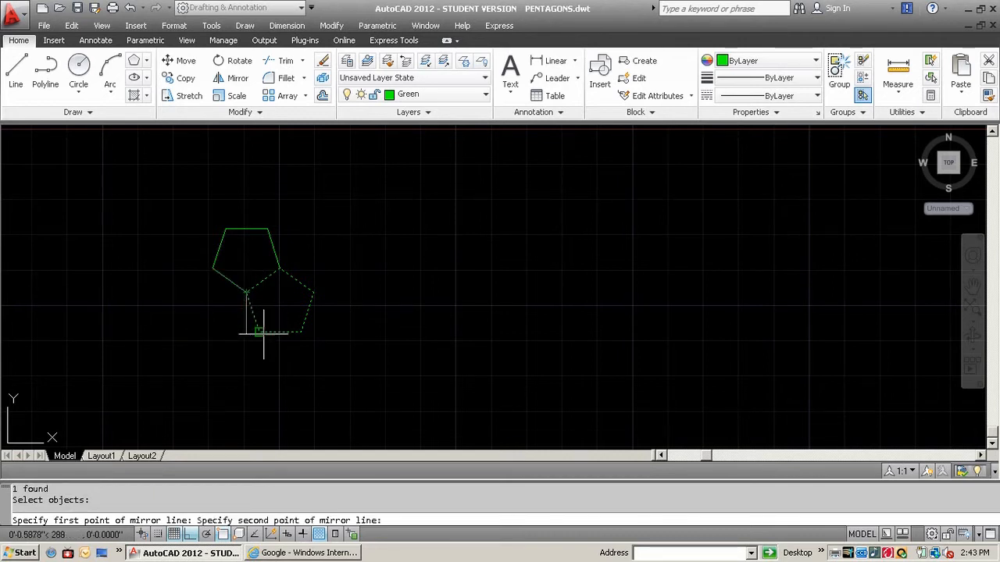
{"action": "left_click", "coordinate": [259, 331]}
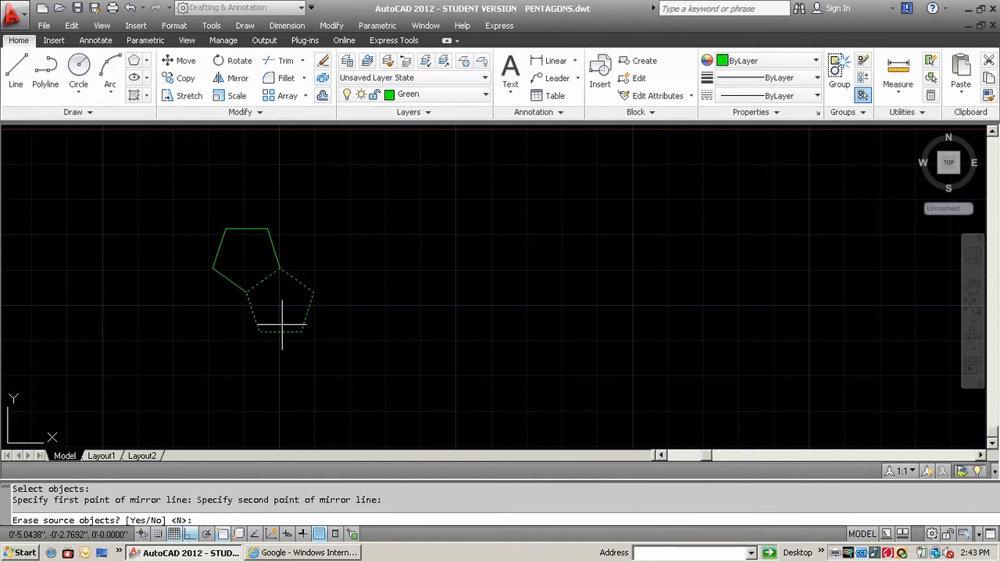
{"action": "key", "text": "Return"}
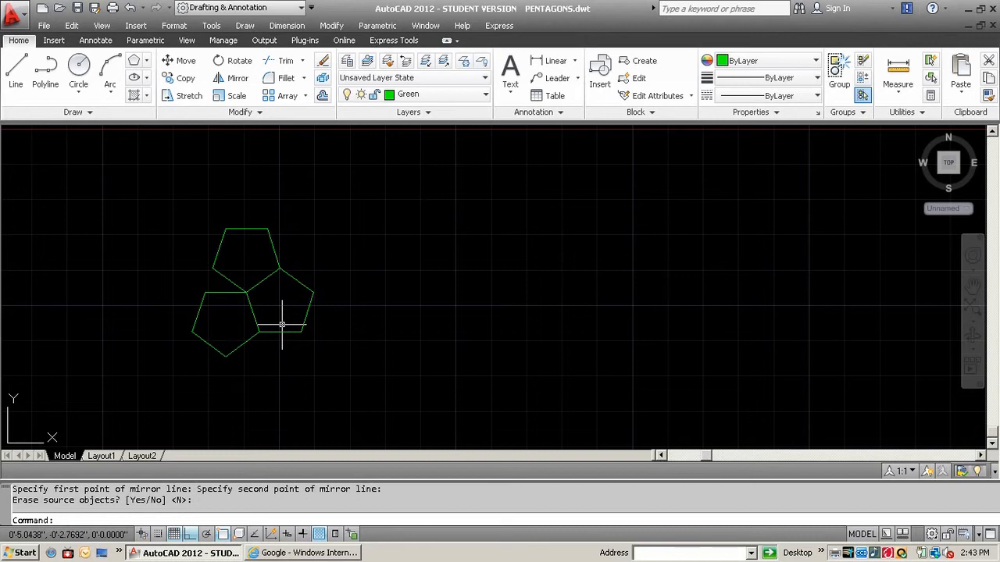
Mirror the central pentagon across its horizontal bottom edge, keeping the source object
{"action": "left_click", "coordinate": [232, 78]}
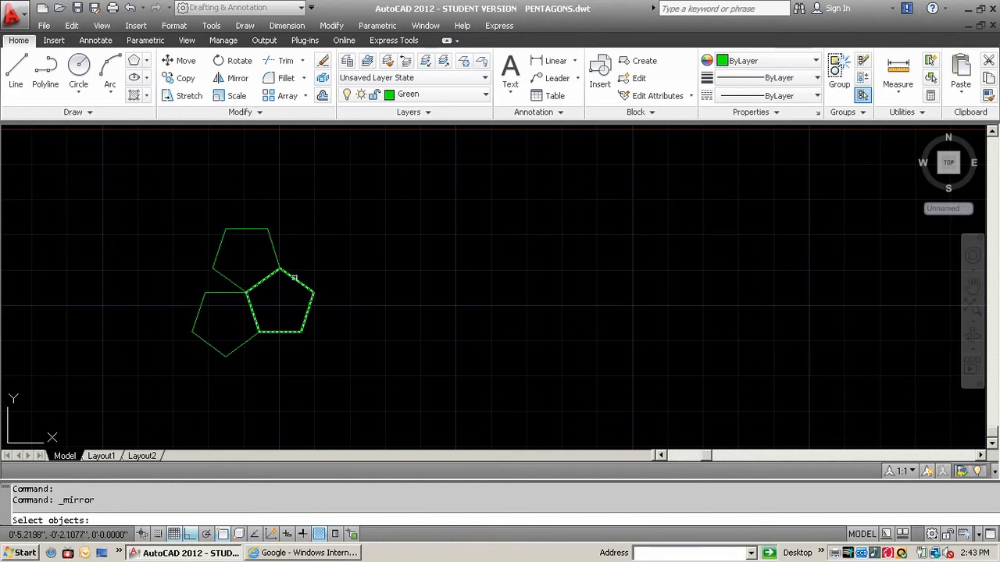
{"action": "left_click", "coordinate": [295, 277]}
{"action": "key", "text": "Return"}
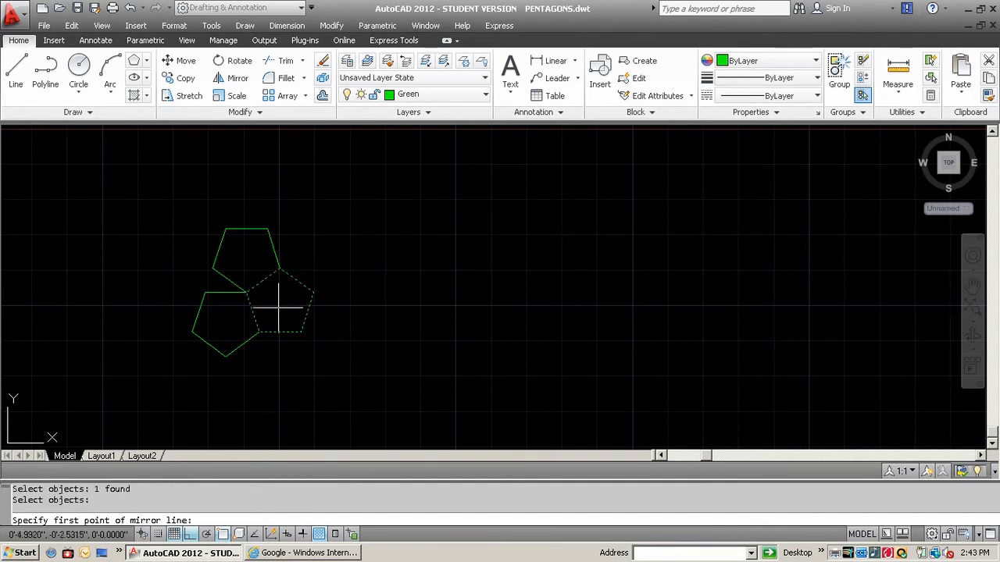
{"action": "left_click", "coordinate": [259, 332]}
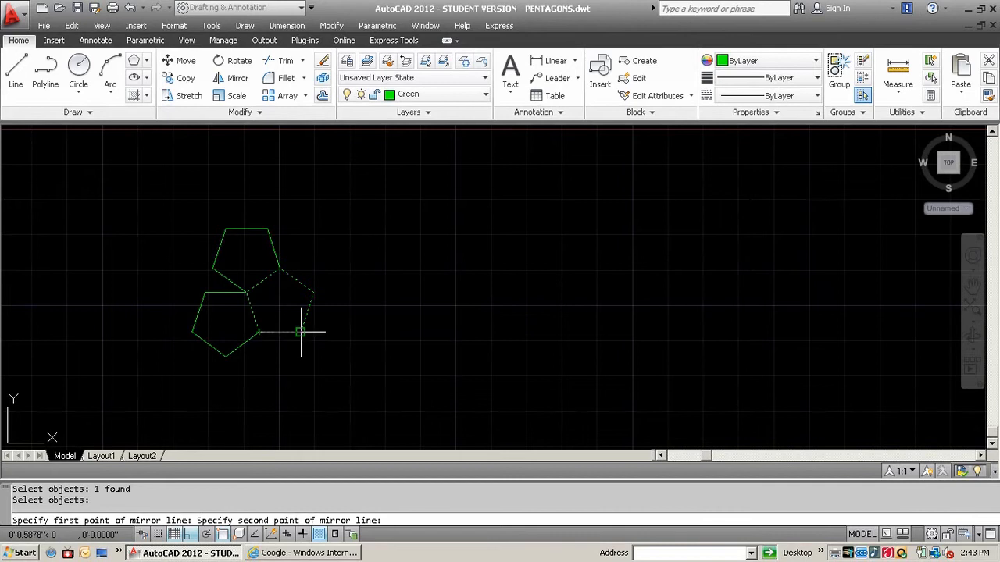
{"action": "left_click", "coordinate": [297, 333]}
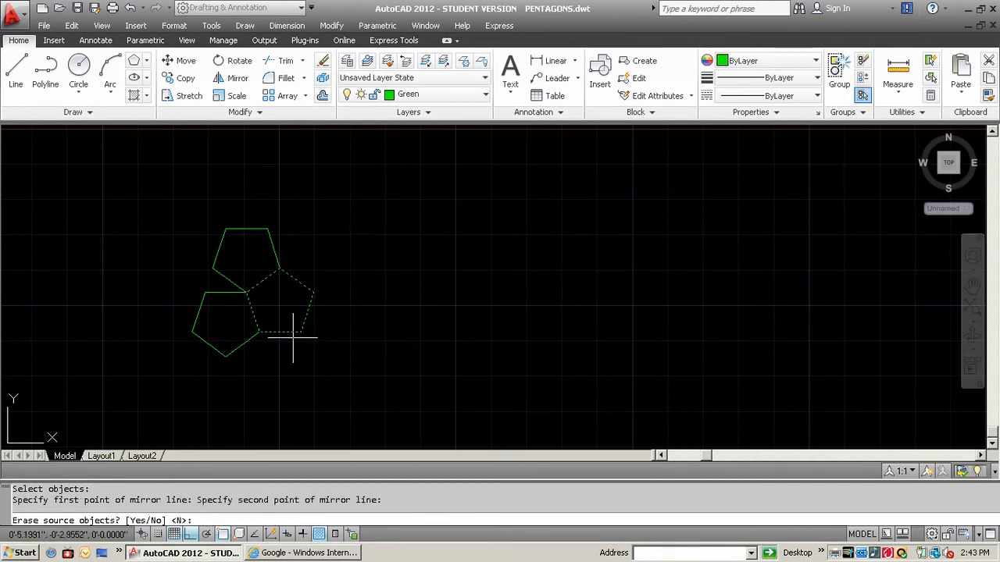
{"action": "key", "text": "Return"}
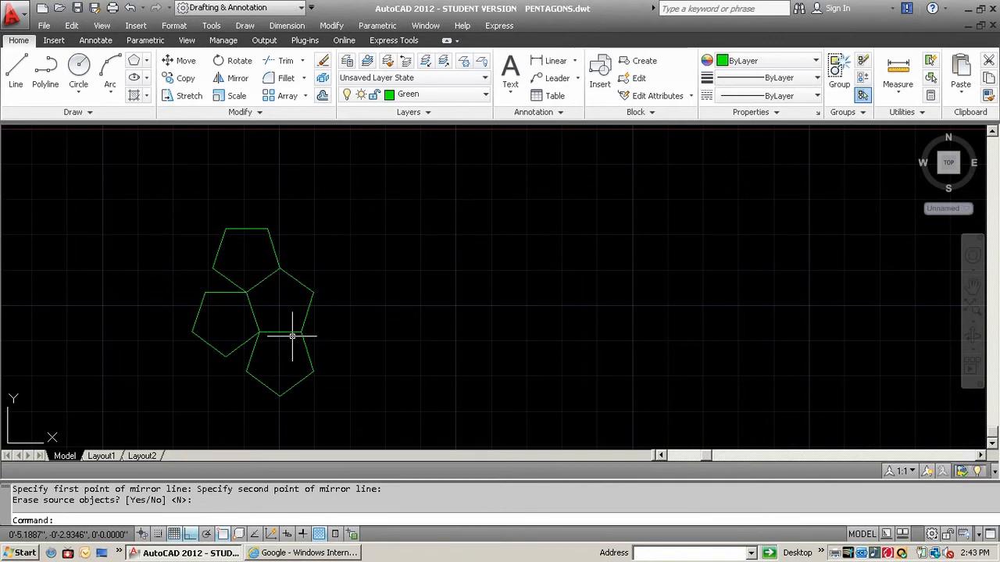
Mirror the previously selected central pentagon across its lower-right side edge, keeping the source object
{"action": "key", "text": "Return"}
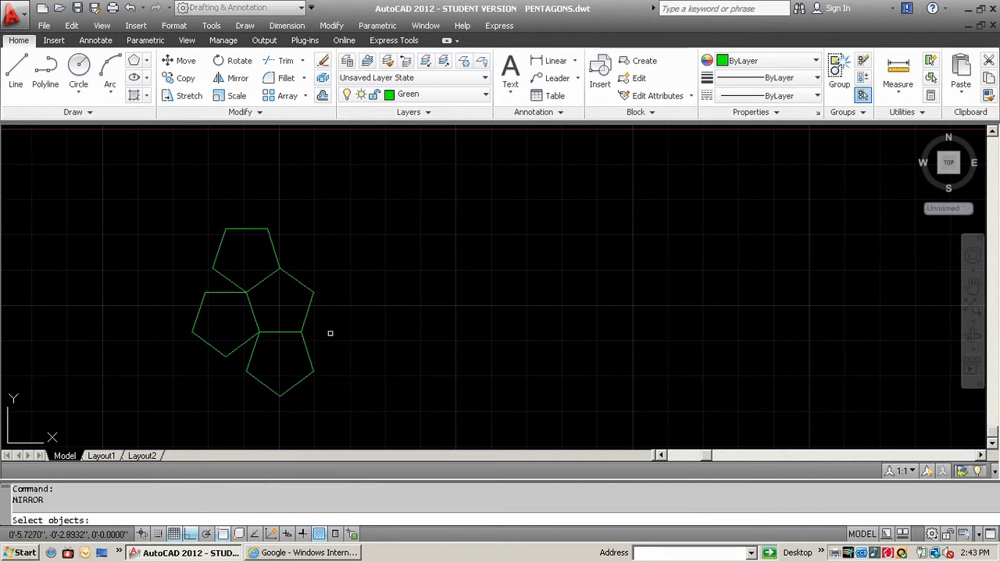
{"action": "type", "text": "p"}
{"action": "key", "text": "Return"}
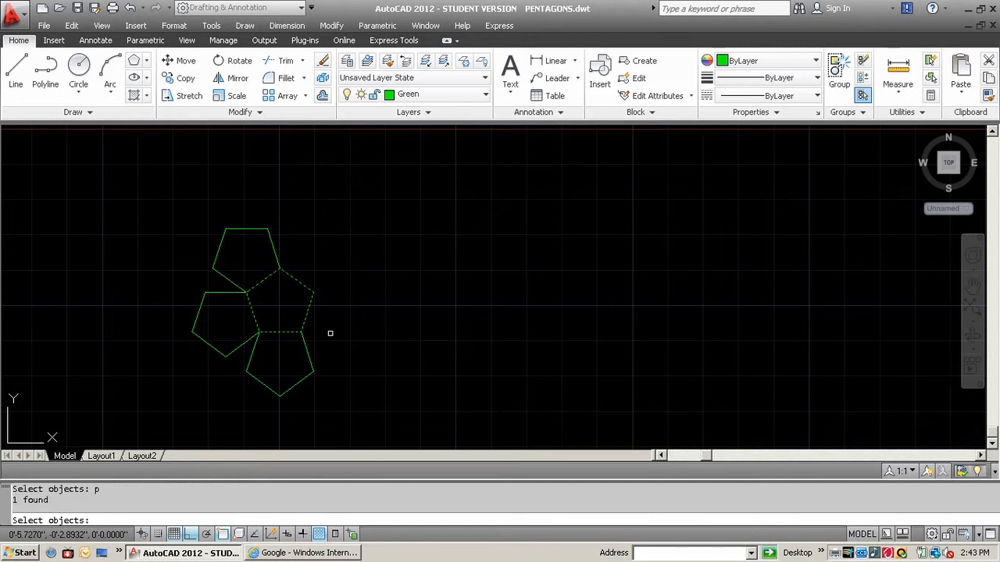
{"action": "key", "text": "Return"}
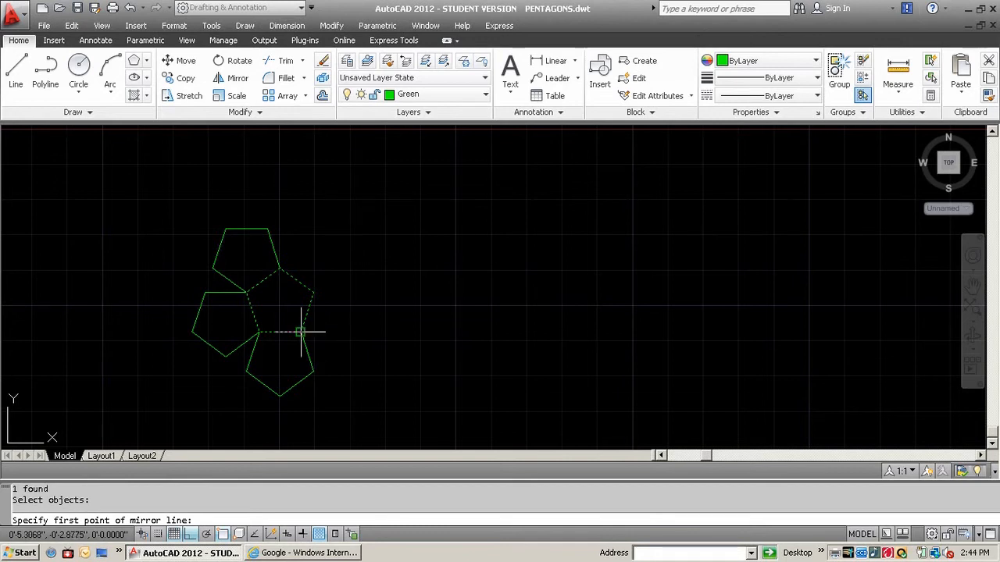
{"action": "left_click", "coordinate": [301, 332]}
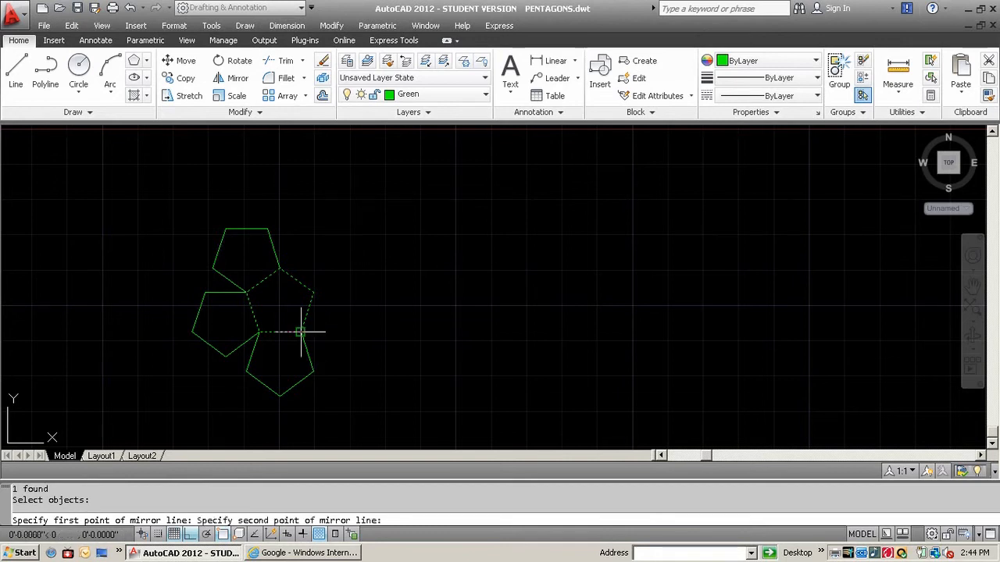
{"action": "left_click", "coordinate": [313, 293]}
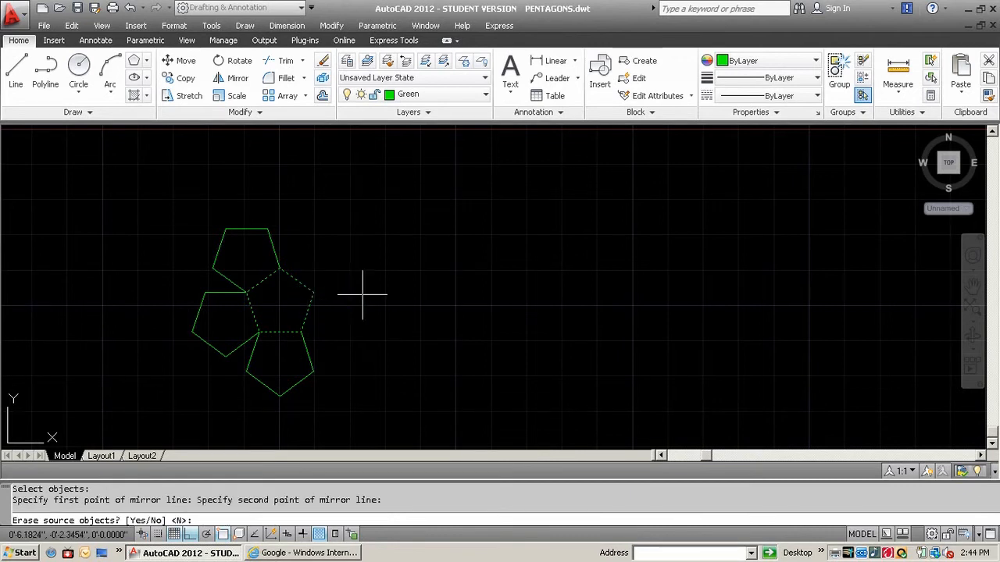
{"action": "key", "text": "Return"}
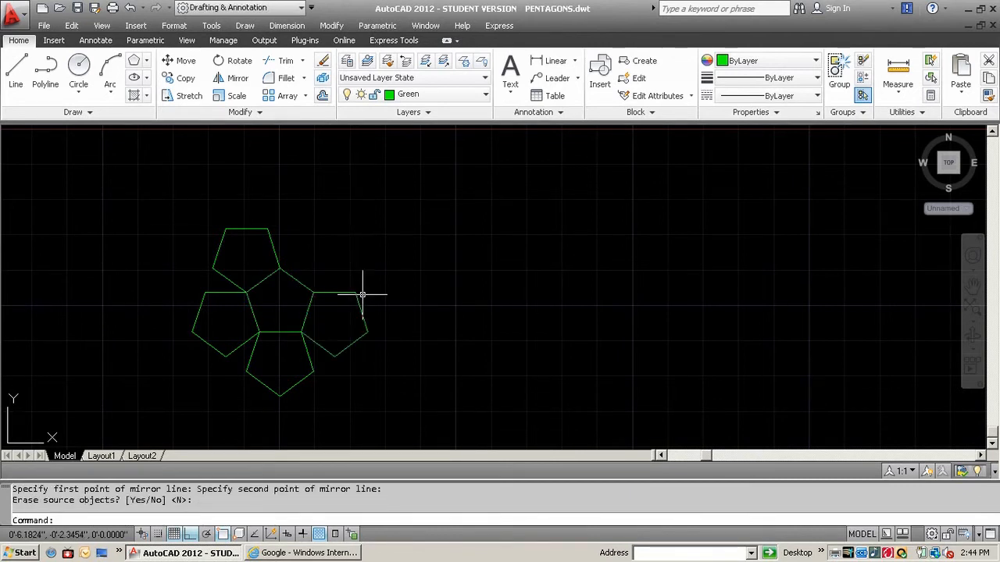
Mirror the previously selected central pentagon across its upper-right edge, keeping the source object
{"action": "key", "text": "Return"}
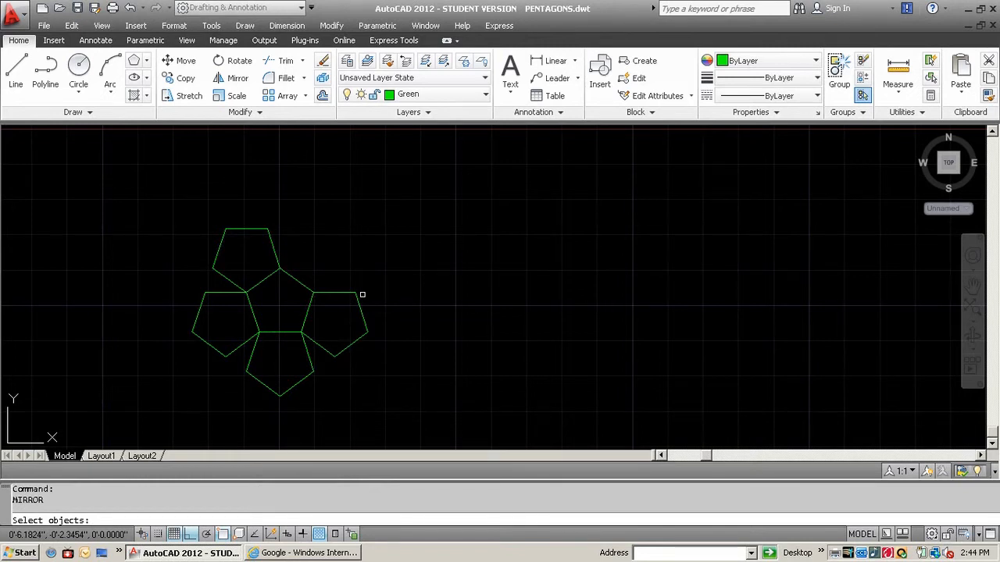
{"action": "type", "text": "p"}
{"action": "key", "text": "Return"}
{"action": "key", "text": "Return"}
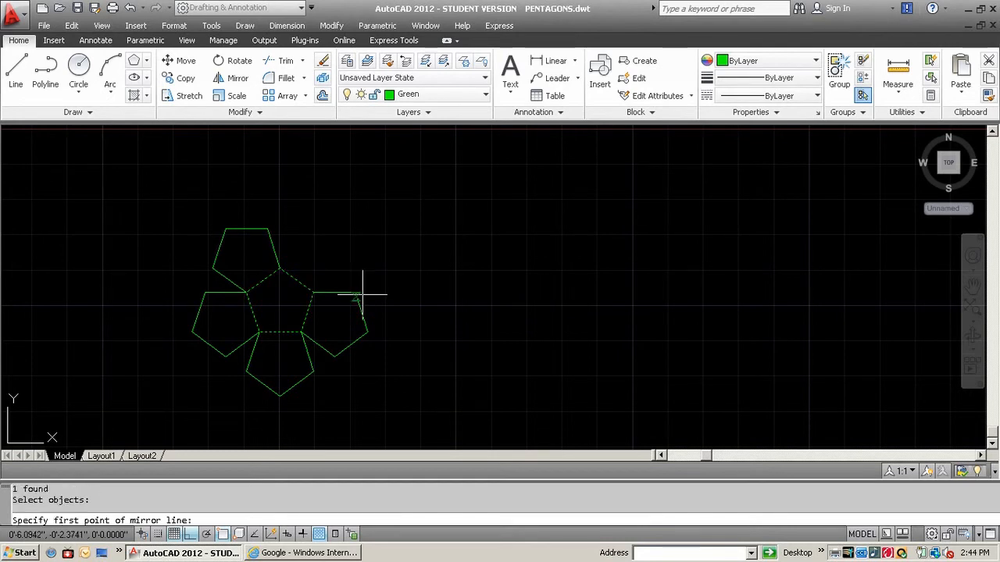
{"action": "left_click", "coordinate": [310, 289]}
{"action": "left_click", "coordinate": [280, 268]}
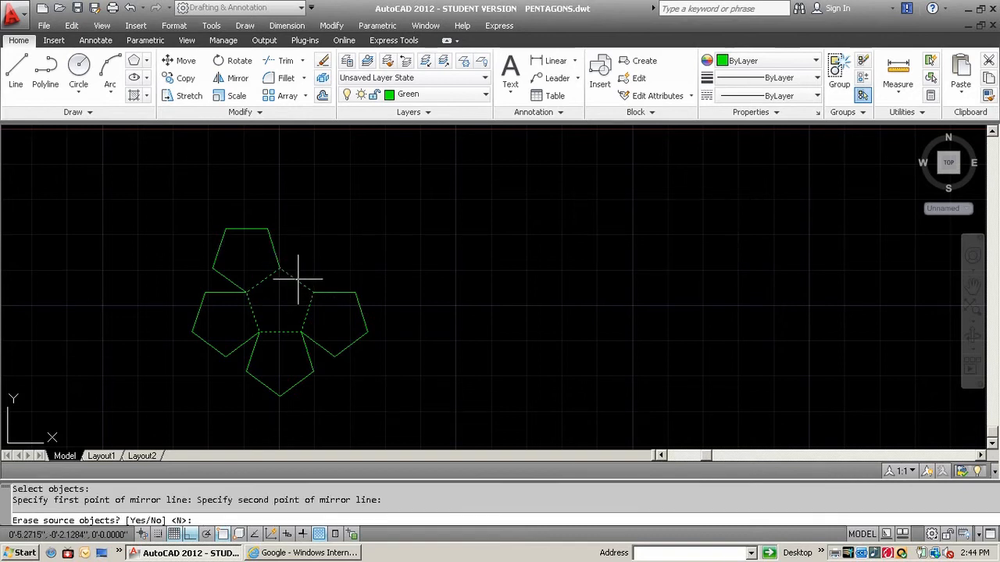
{"action": "type", "text": "y"}
{"action": "key", "text": "Return"}
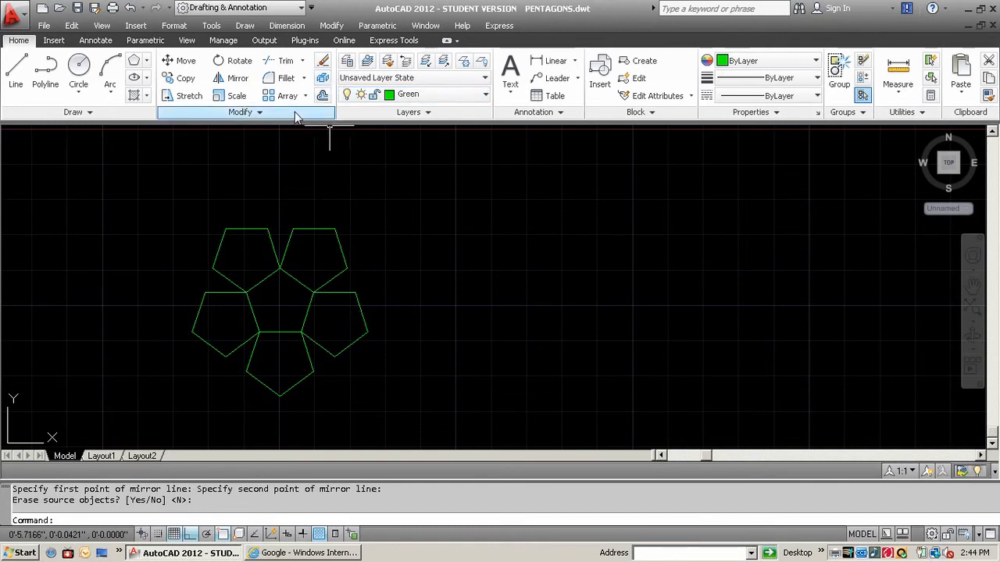
Copy the upper-right pentagon with Ortho off, using its left vertex as base point and its top-right vertex as destination
{"action": "left_click", "coordinate": [178, 79]}
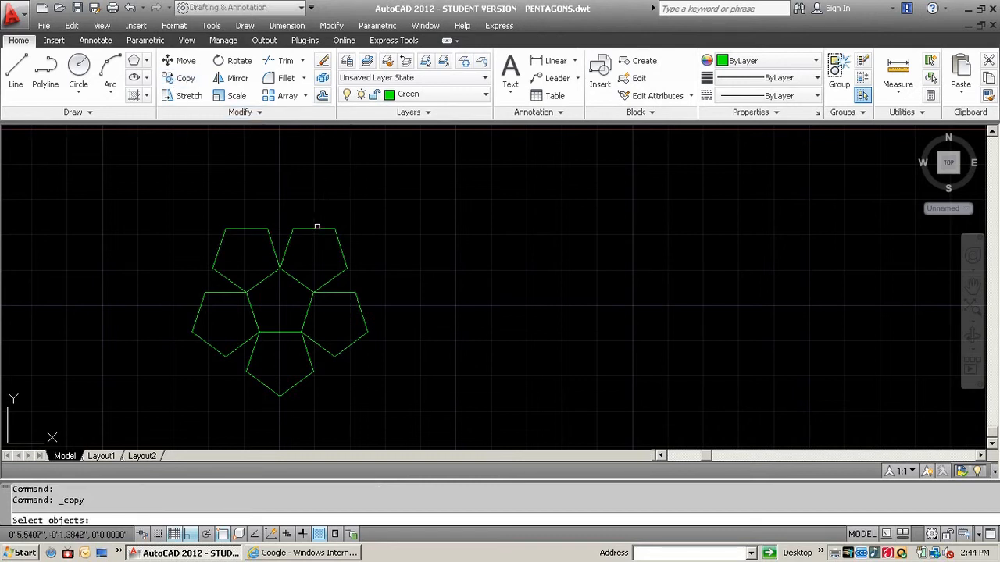
{"action": "left_click", "coordinate": [318, 227]}
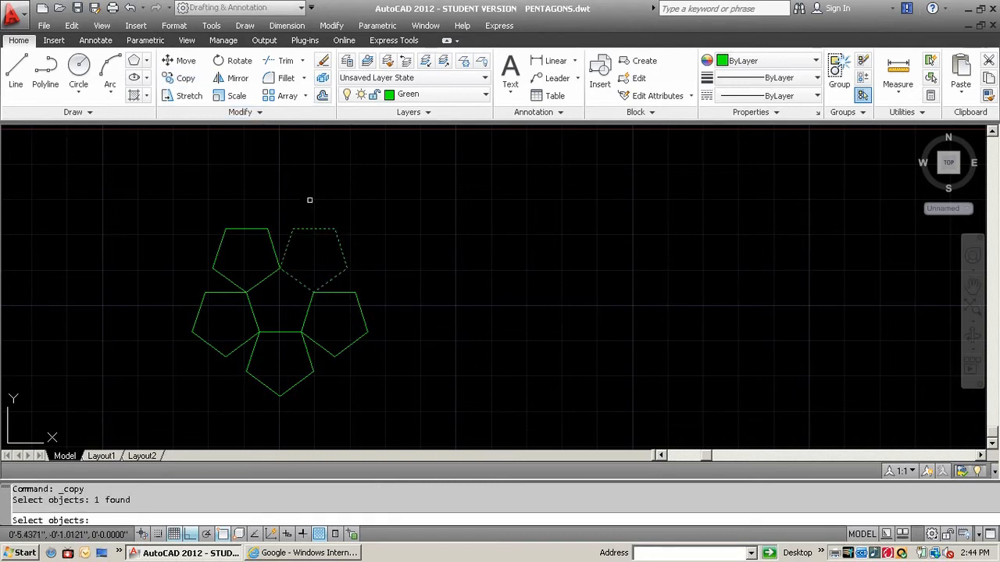
{"action": "key", "text": "Return"}
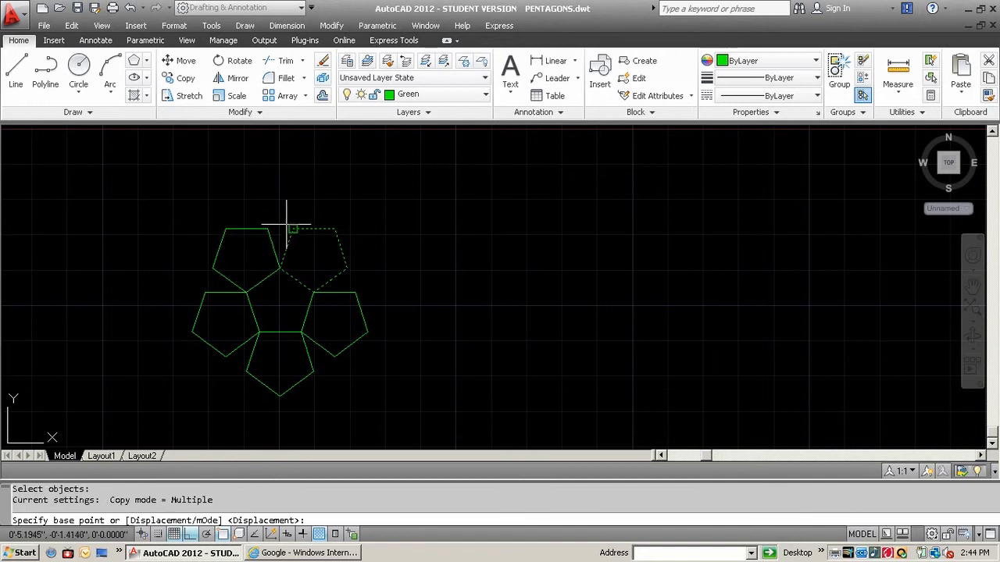
{"action": "left_click", "coordinate": [279, 268]}
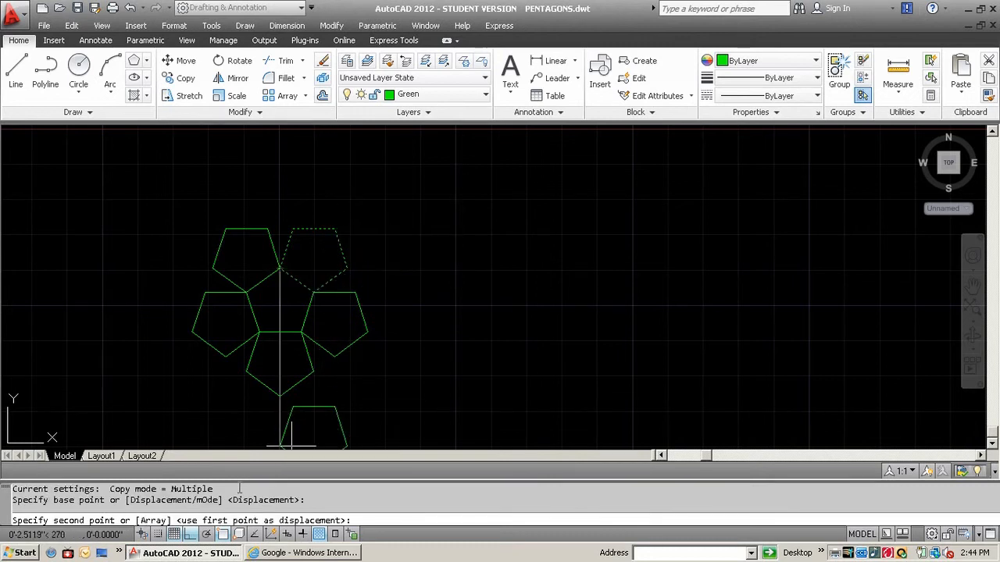
{"action": "key", "text": "F8"}
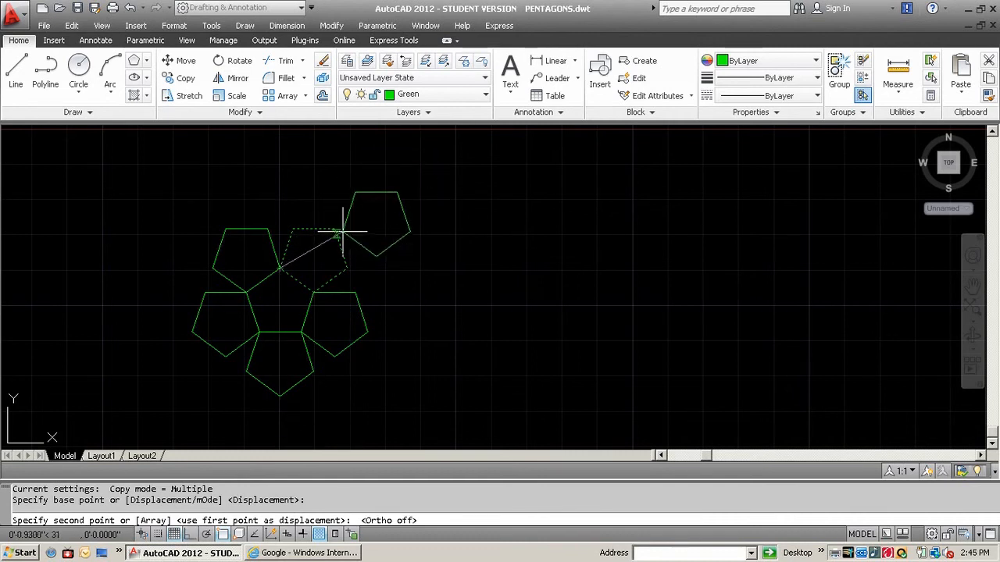
{"action": "left_click", "coordinate": [334, 229]}
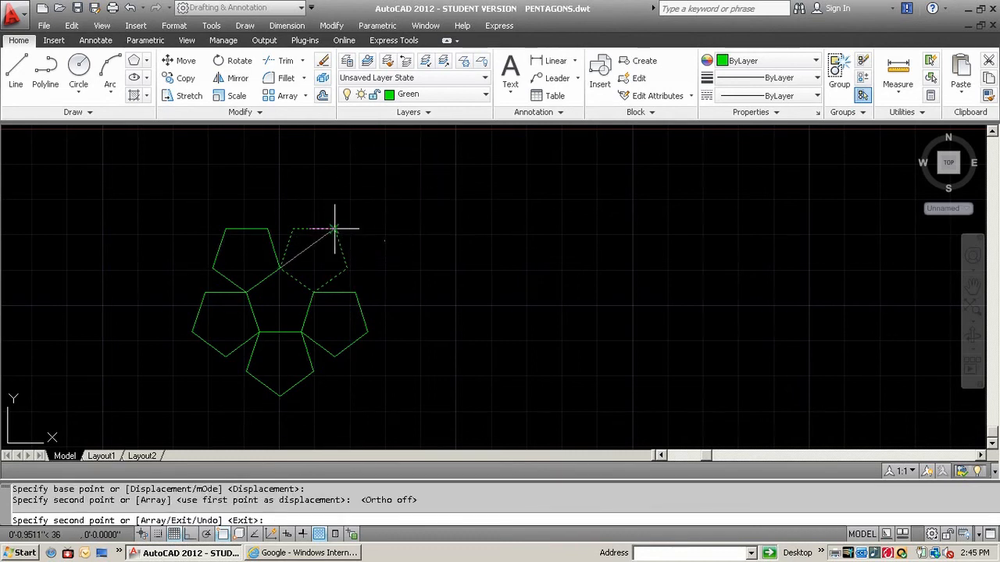
{"action": "key", "text": "Return"}
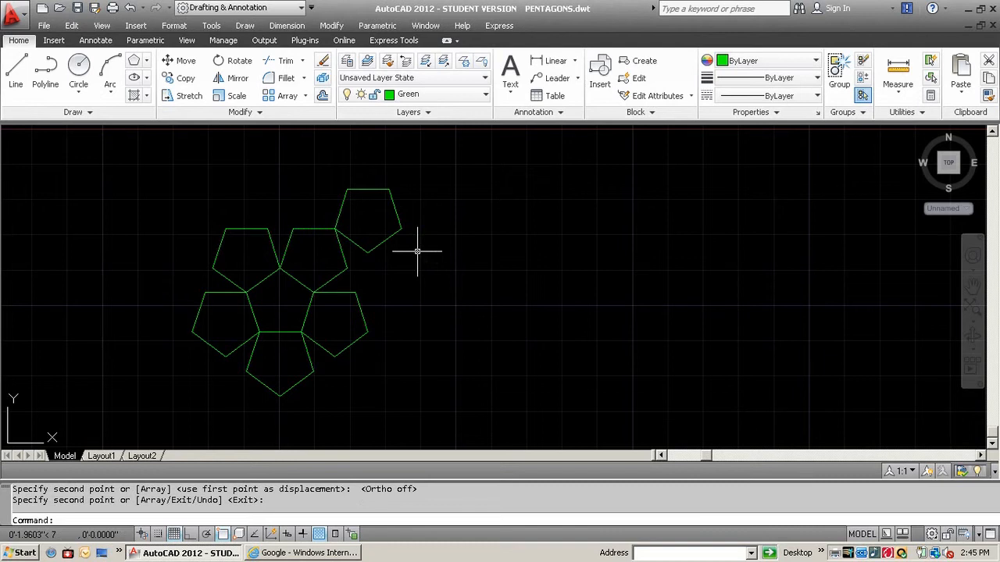
Mirror all the pentagons about the vertical line from the copied pentagon's lowest vertex to the ring's rightmost vertex, keeping the source objects
{"action": "left_click", "coordinate": [227, 84]}
{"action": "left_click", "coordinate": [397, 429]}
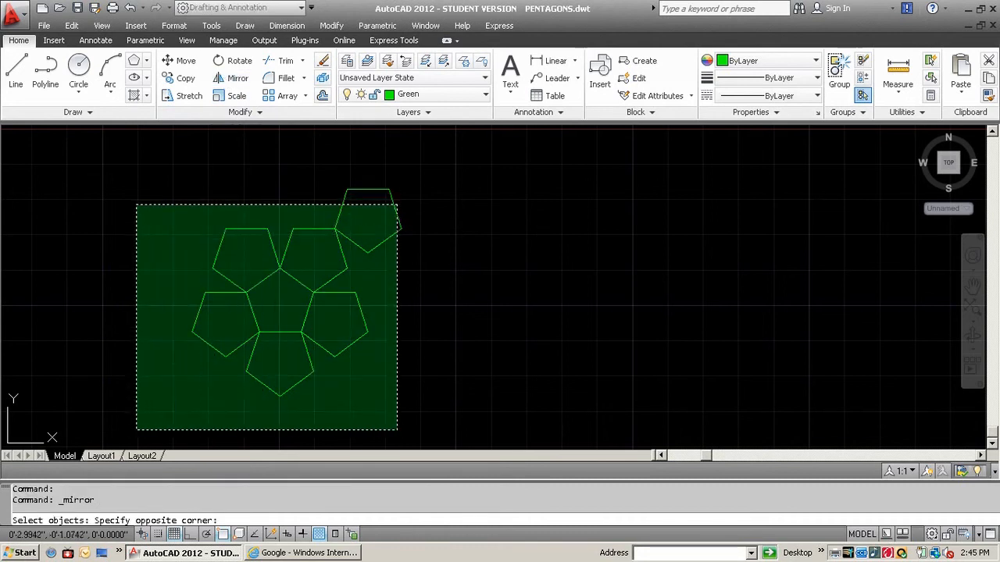
{"action": "left_click", "coordinate": [137, 209]}
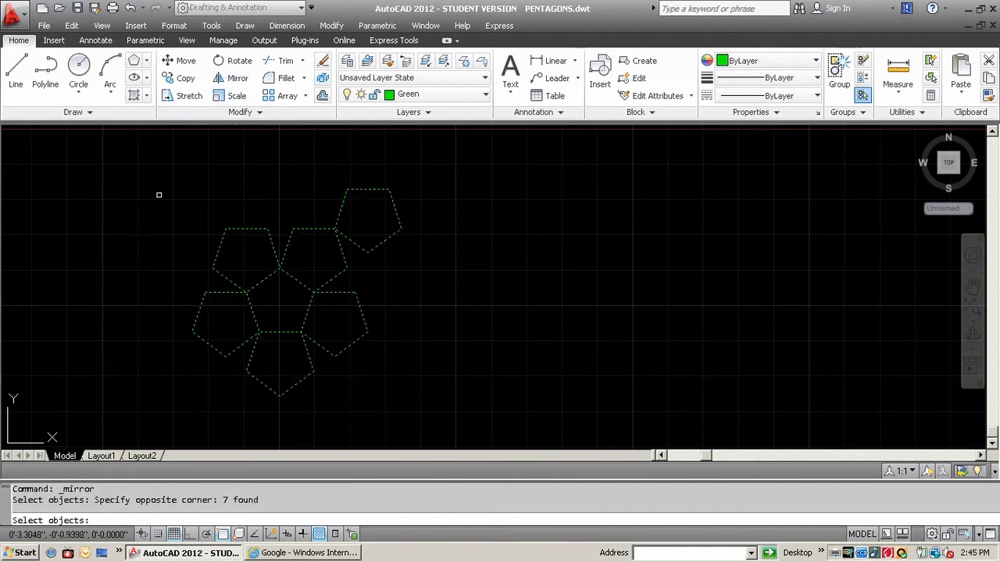
{"action": "key", "text": "Return"}
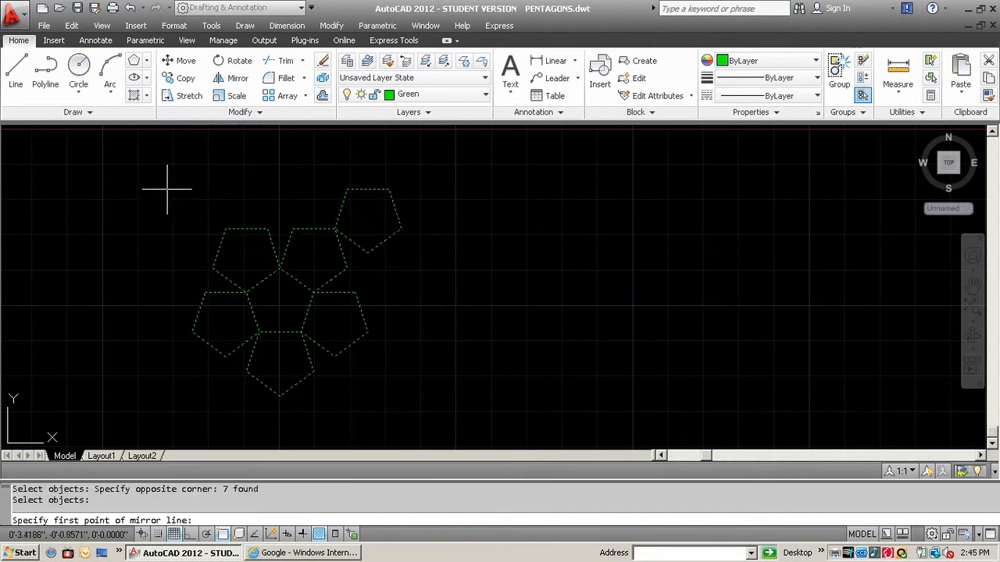
{"action": "left_click", "coordinate": [367, 252]}
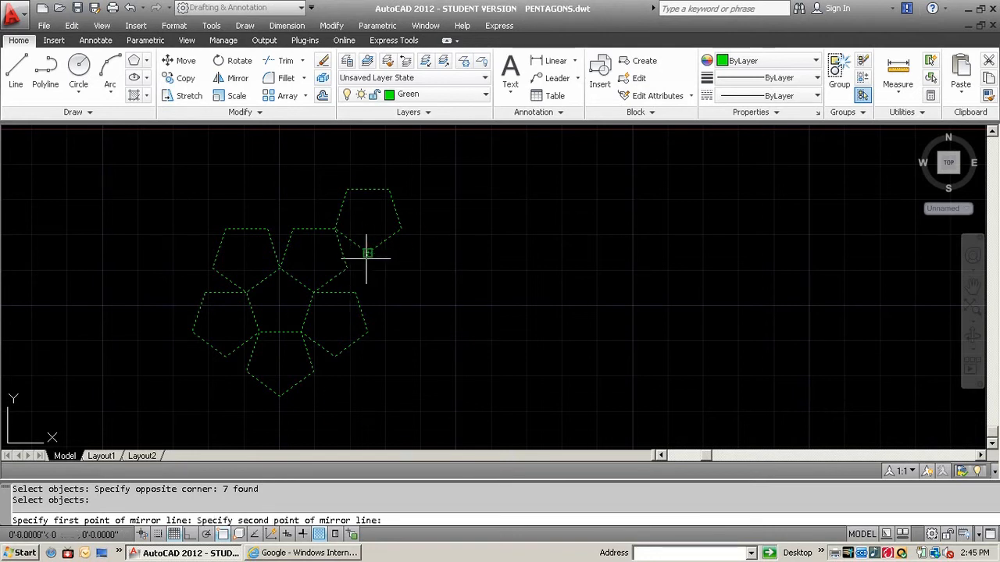
{"action": "left_click", "coordinate": [367, 332]}
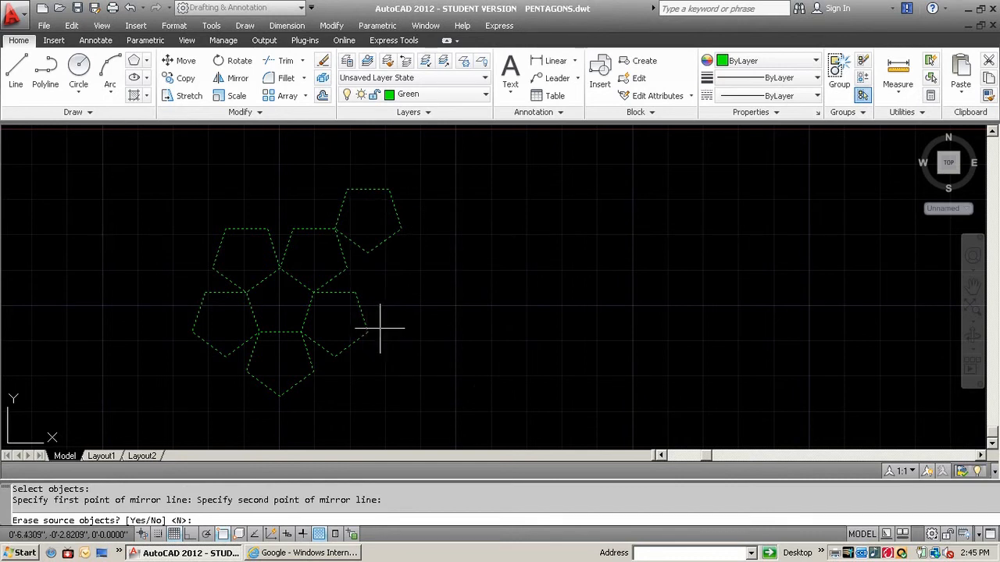
{"action": "key", "text": "Return"}
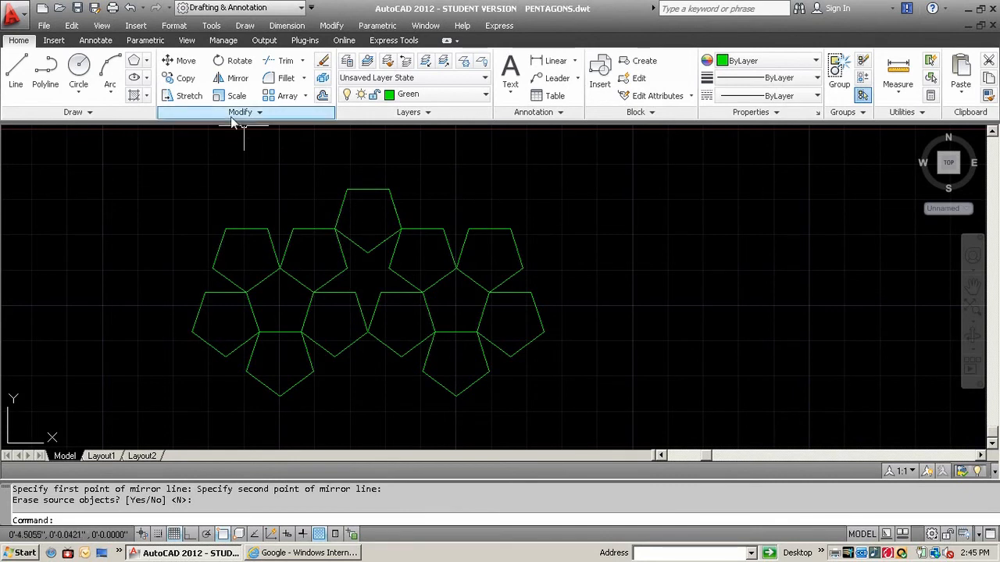
Mirror the whole double-ring pattern across the right side edge of its upper-right pentagon, keeping the source objects
{"action": "left_click", "coordinate": [235, 78]}
{"action": "left_click", "coordinate": [555, 388]}
{"action": "left_click", "coordinate": [196, 195]}
{"action": "key", "text": "Return"}
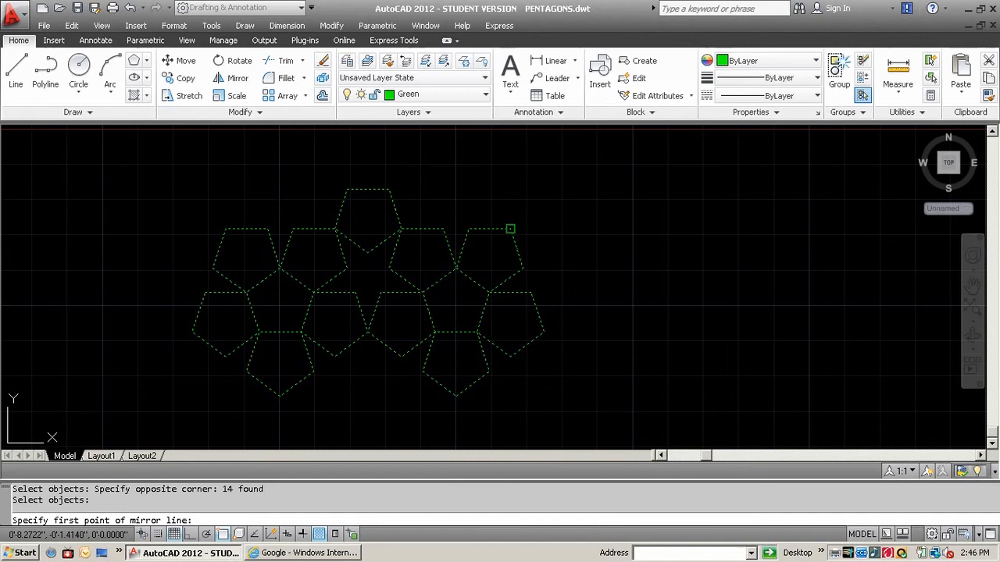
{"action": "left_click", "coordinate": [510, 229]}
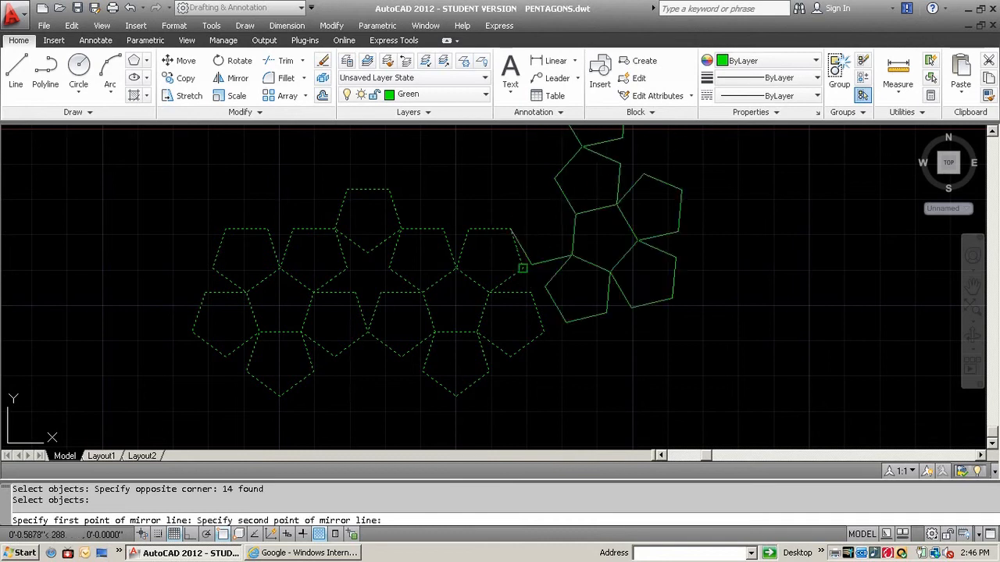
{"action": "left_click", "coordinate": [523, 268]}
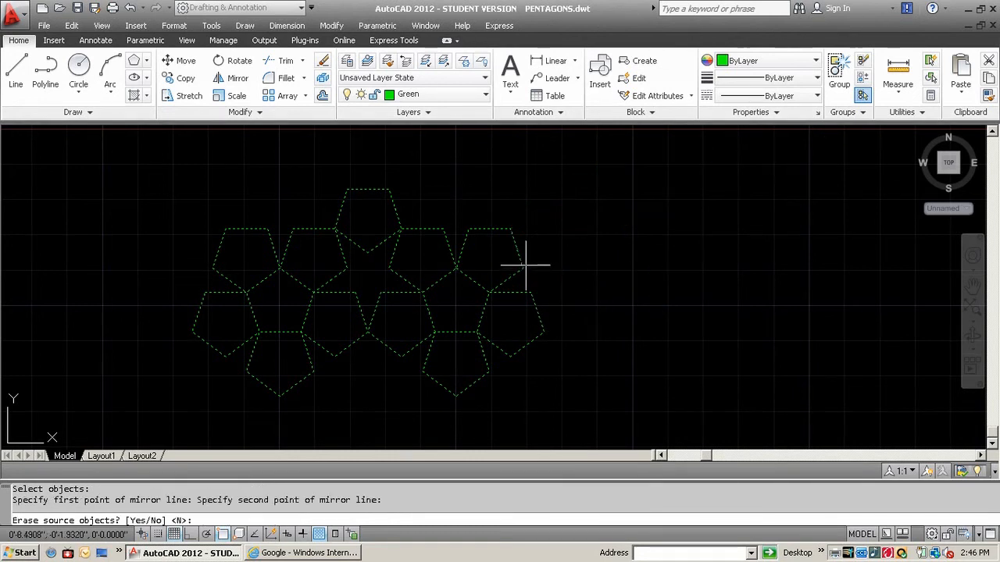
{"action": "key", "text": "Return"}
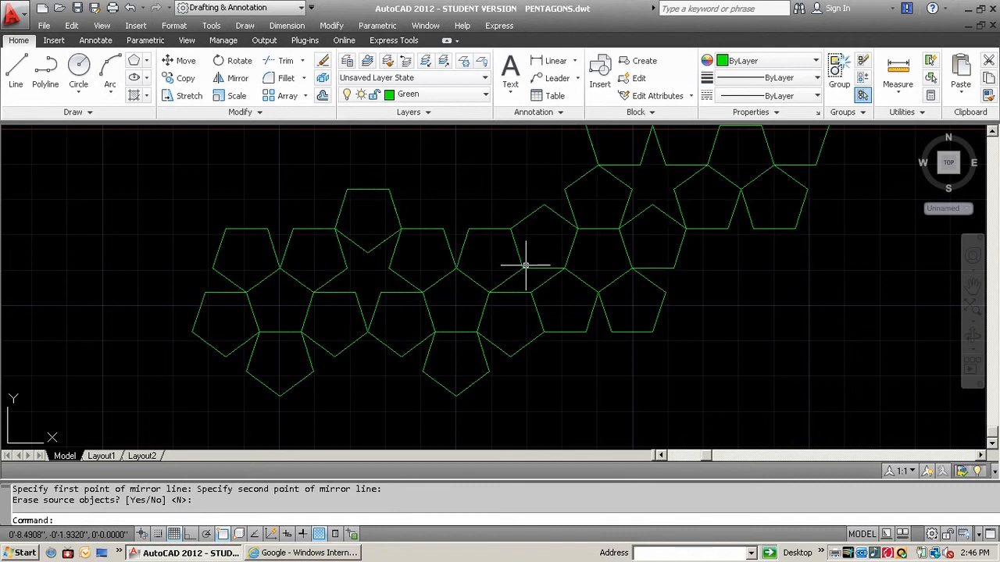
Mirror the lower-left double ring, except its leftmost and topmost pentagons, across the lower-right edge of its bottom-right pentagon, keeping the source objects
{"action": "mouse_move", "coordinate": [526, 265]}
{"action": "middle_mouse_down"}
{"action": "mouse_move", "coordinate": [518, 312]}
{"action": "mouse_move", "coordinate": [510, 295]}
{"action": "mouse_move", "coordinate": [529, 277]}
{"action": "middle_mouse_up"}
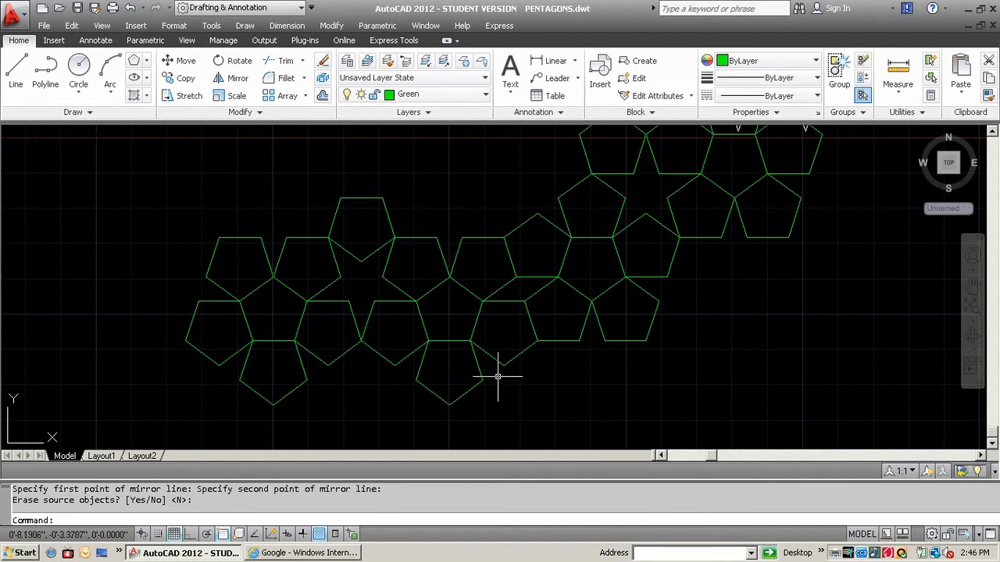
{"action": "left_click", "coordinate": [234, 78]}
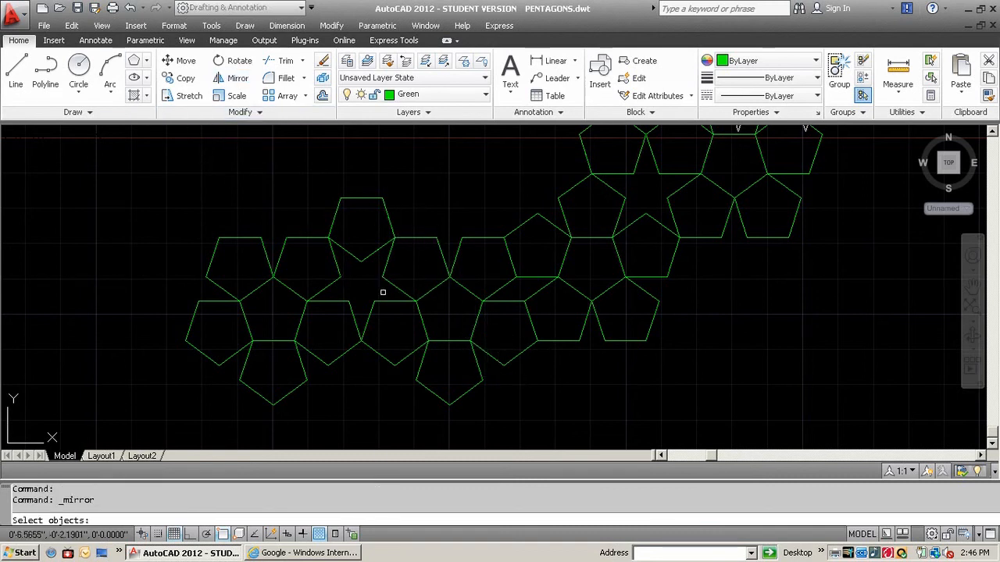
{"action": "left_click", "coordinate": [507, 397]}
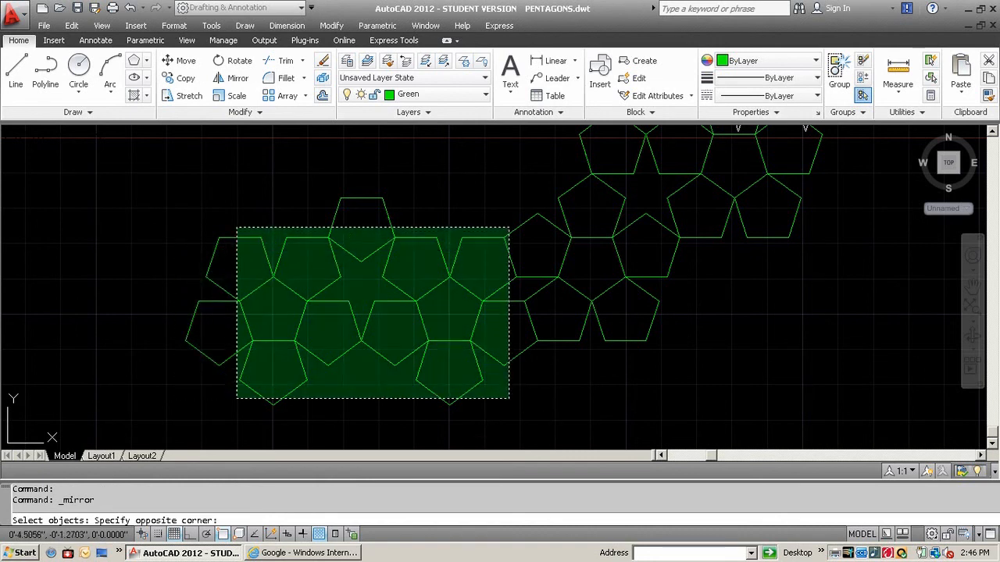
{"action": "left_click", "coordinate": [264, 257]}
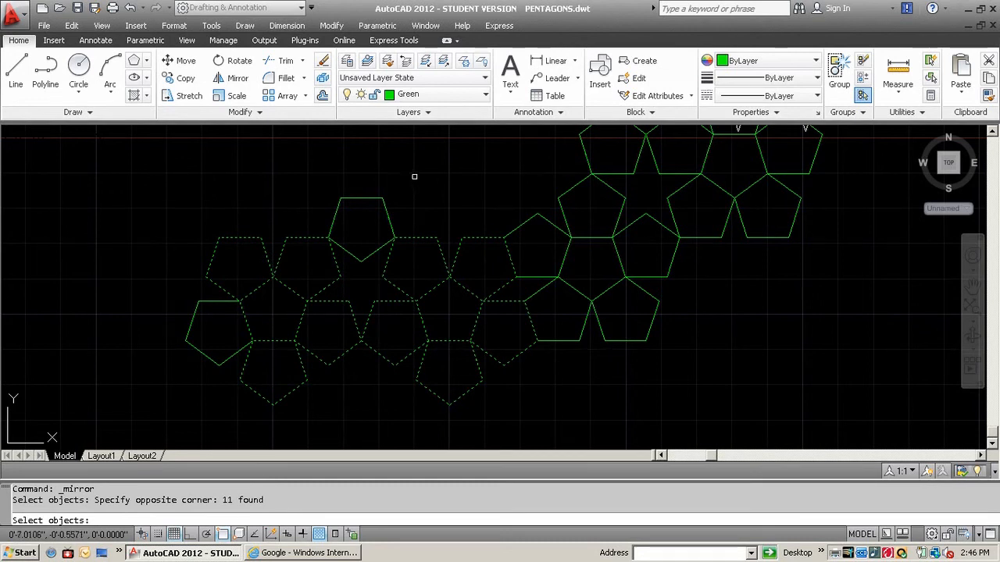
{"action": "key", "text": "Return"}
{"action": "left_click", "coordinate": [482, 381]}
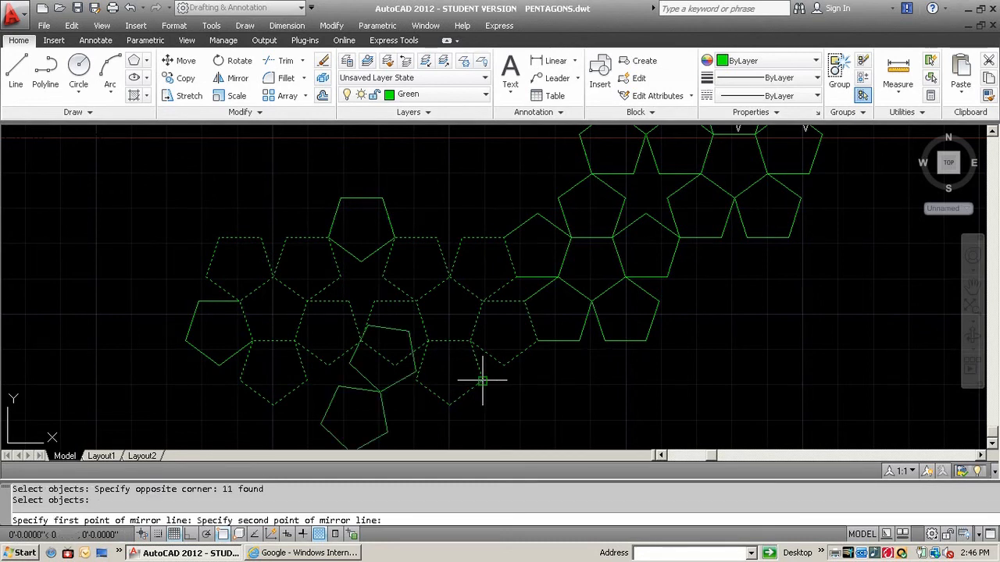
{"action": "left_click", "coordinate": [450, 403]}
{"action": "key", "text": "Return"}
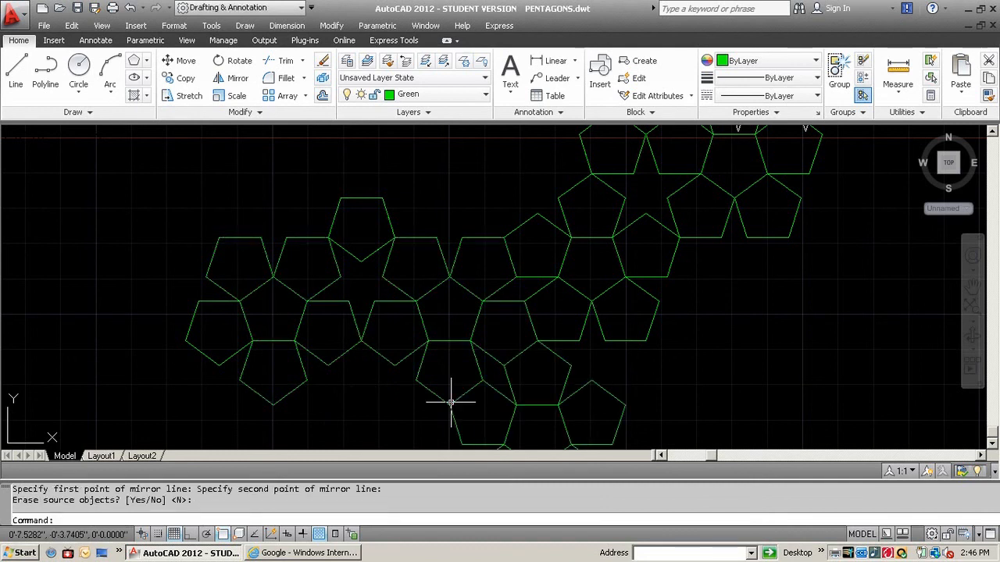
Copy the new cluster's top pentagon from its lower-left vertex to the right vertex of the pentagon at its lower right, and save the drawing
{"action": "middle_click_drag", "start_coordinate": [349, 372], "coordinate": [291, 282]}
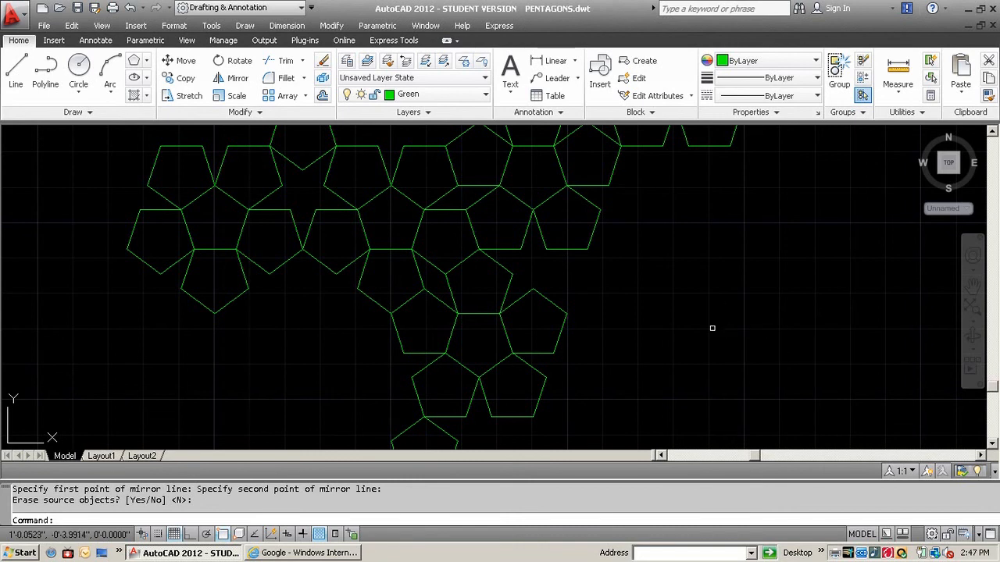
{"action": "middle_click_drag", "start_coordinate": [624, 325], "coordinate": [629, 364]}
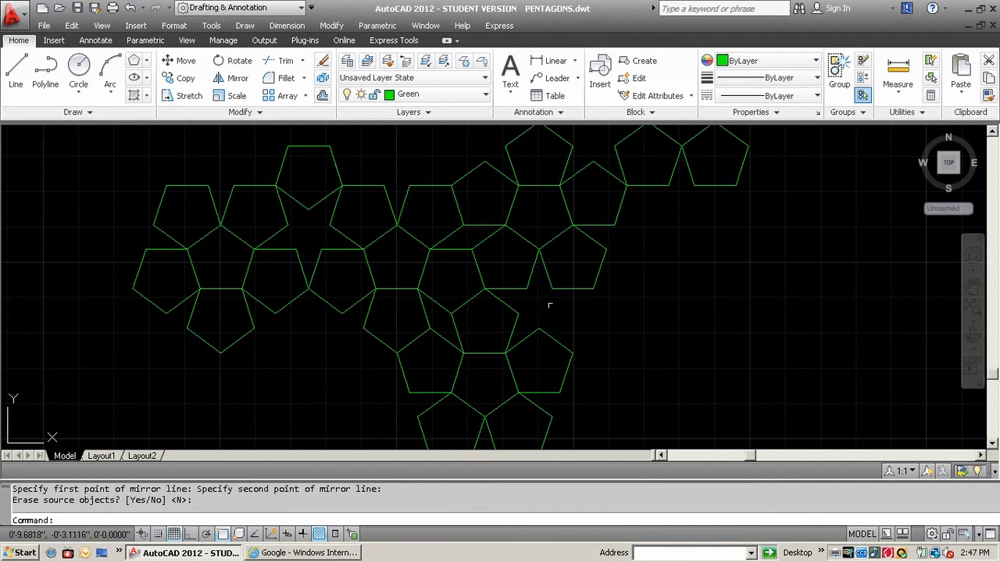
{"action": "mouse_move", "coordinate": [548, 303]}
{"action": "middle_mouse_down"}
{"action": "mouse_move", "coordinate": [546, 290]}
{"action": "mouse_move", "coordinate": [539, 297]}
{"action": "middle_mouse_up"}
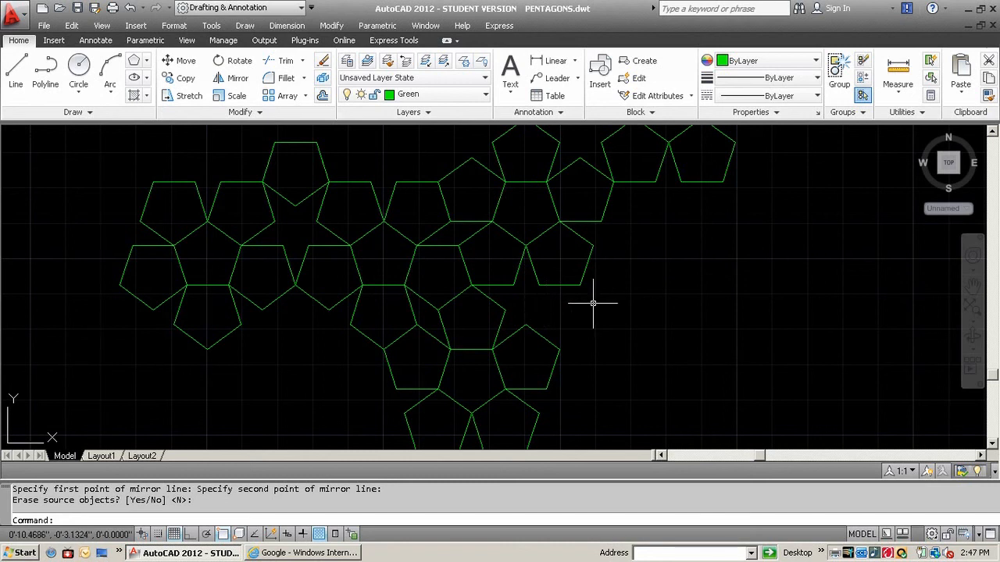
{"action": "left_click", "coordinate": [182, 78]}
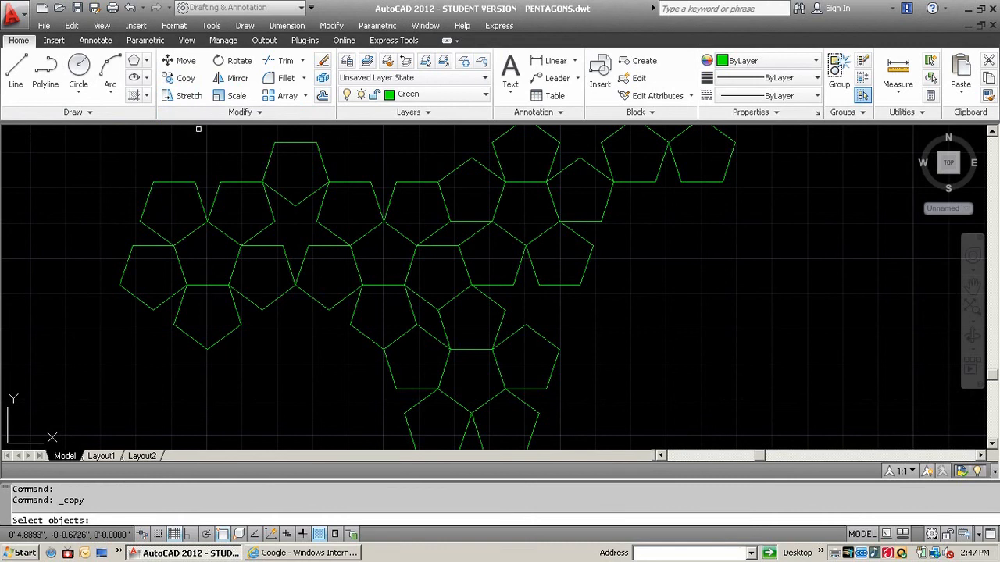
{"action": "left_click", "coordinate": [490, 299]}
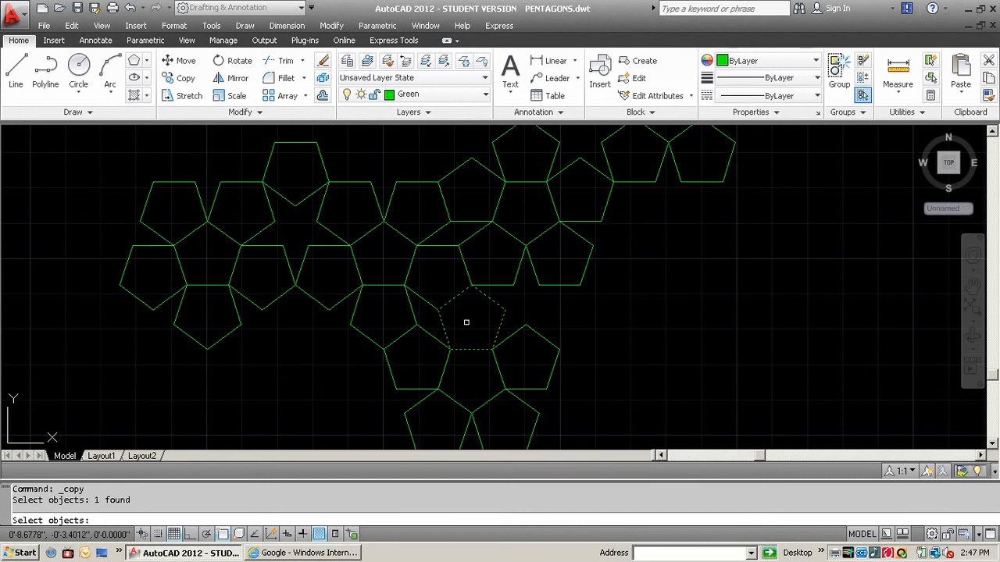
{"action": "key", "text": "Return"}
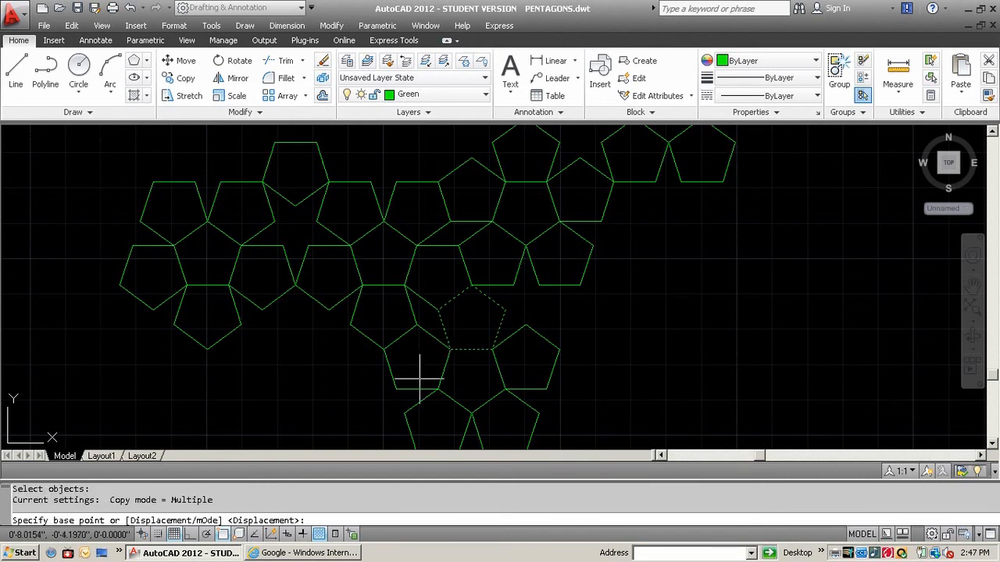
{"action": "left_click", "coordinate": [451, 348]}
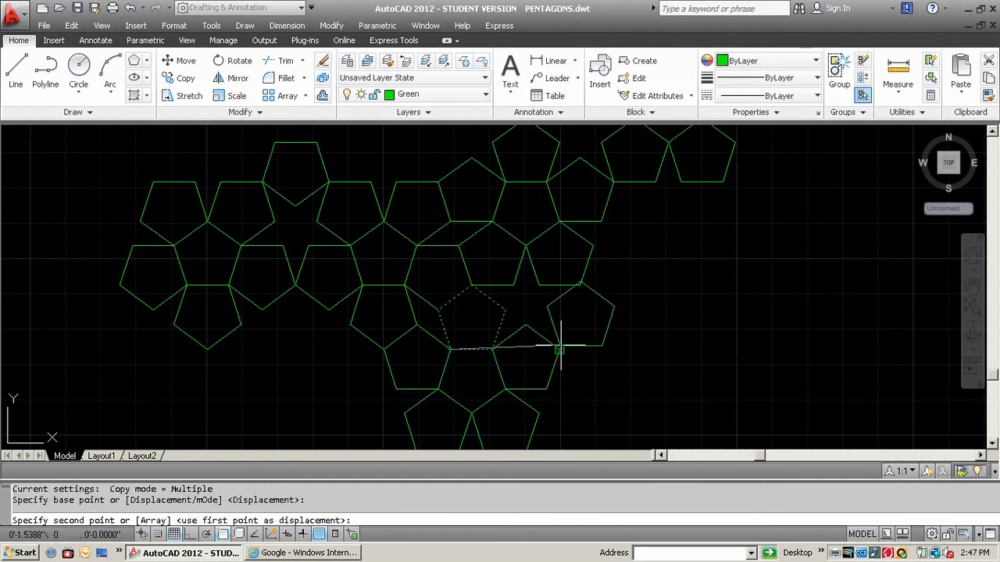
{"action": "left_click", "coordinate": [560, 347]}
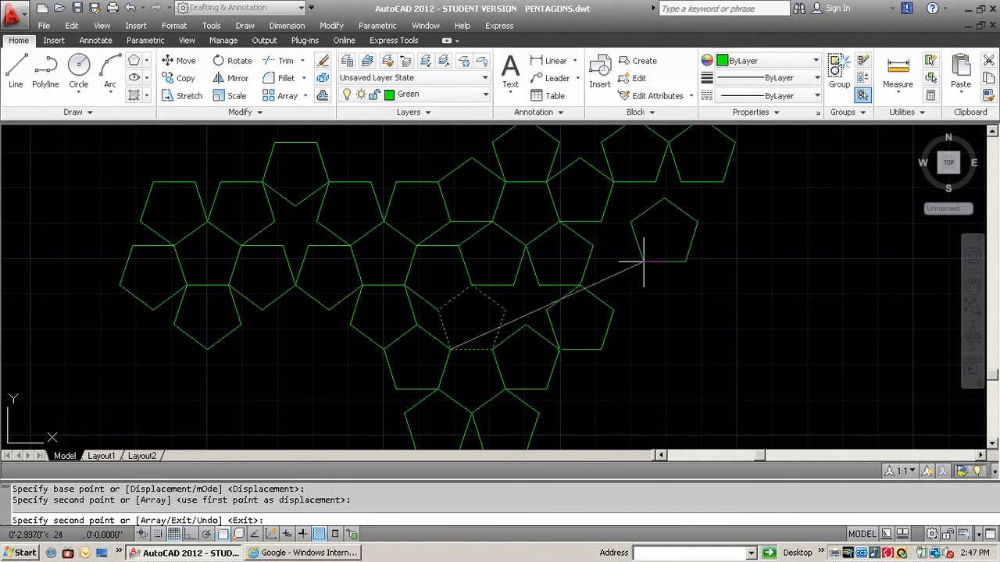
{"action": "key", "text": "Return"}
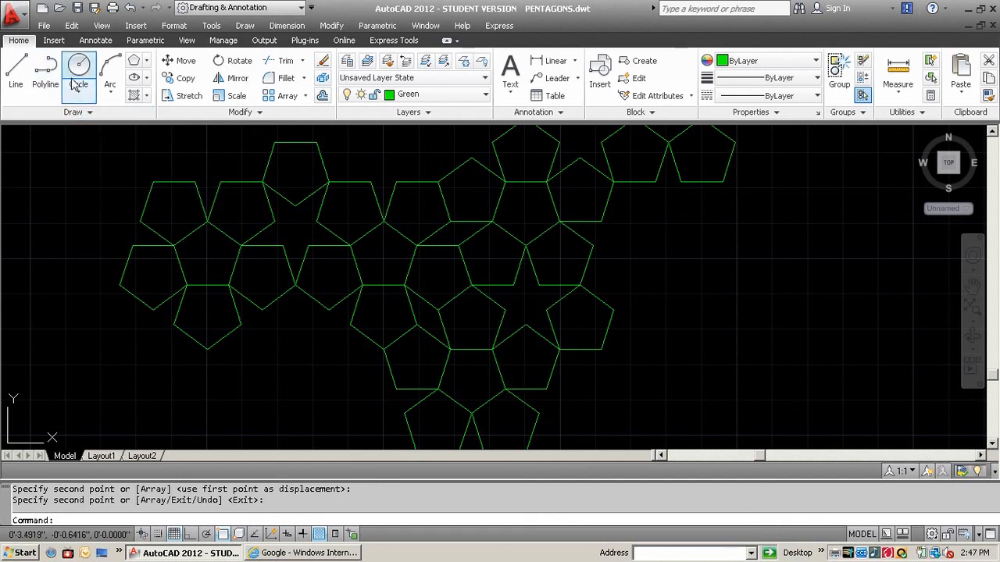
{"action": "left_click", "coordinate": [81, 8]}
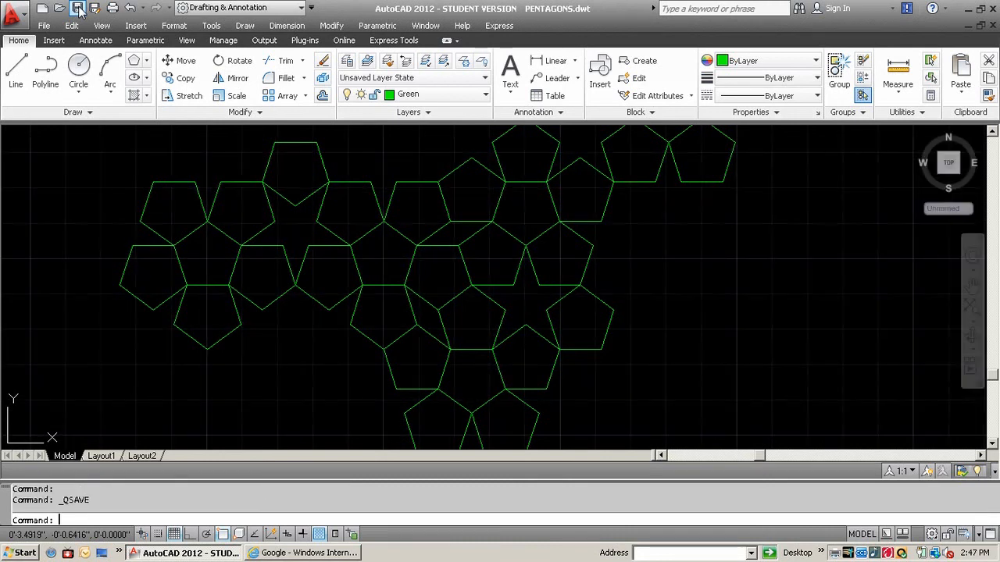